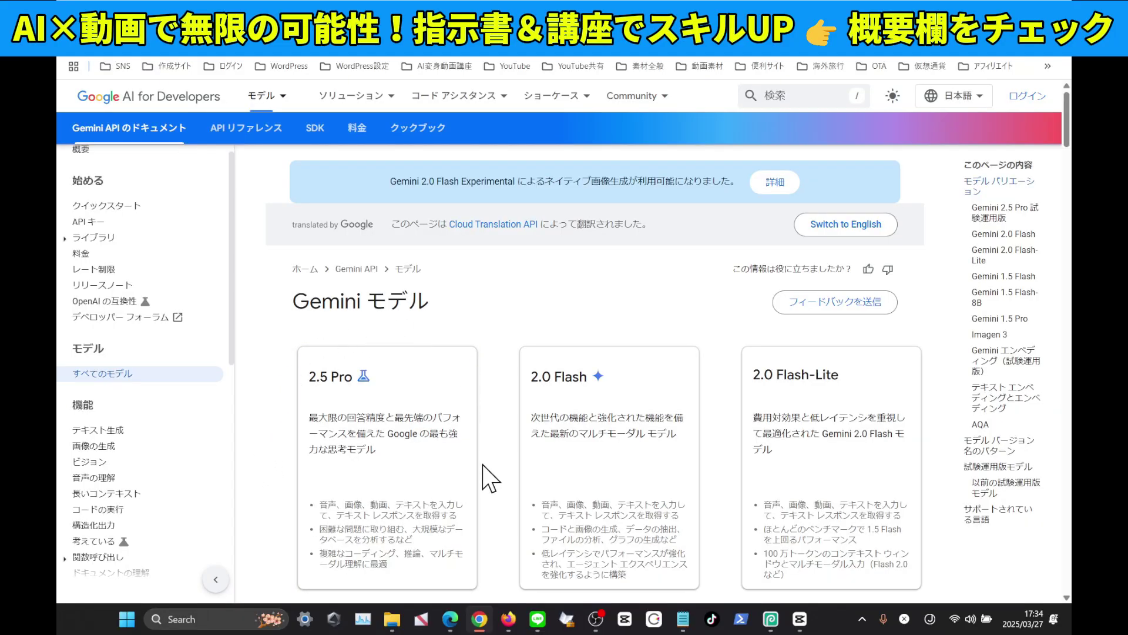
Review the Gemini 2.5 Pro model details in the documentation, including the supported input types and token limits
scroll(491, 479, "down", 15)
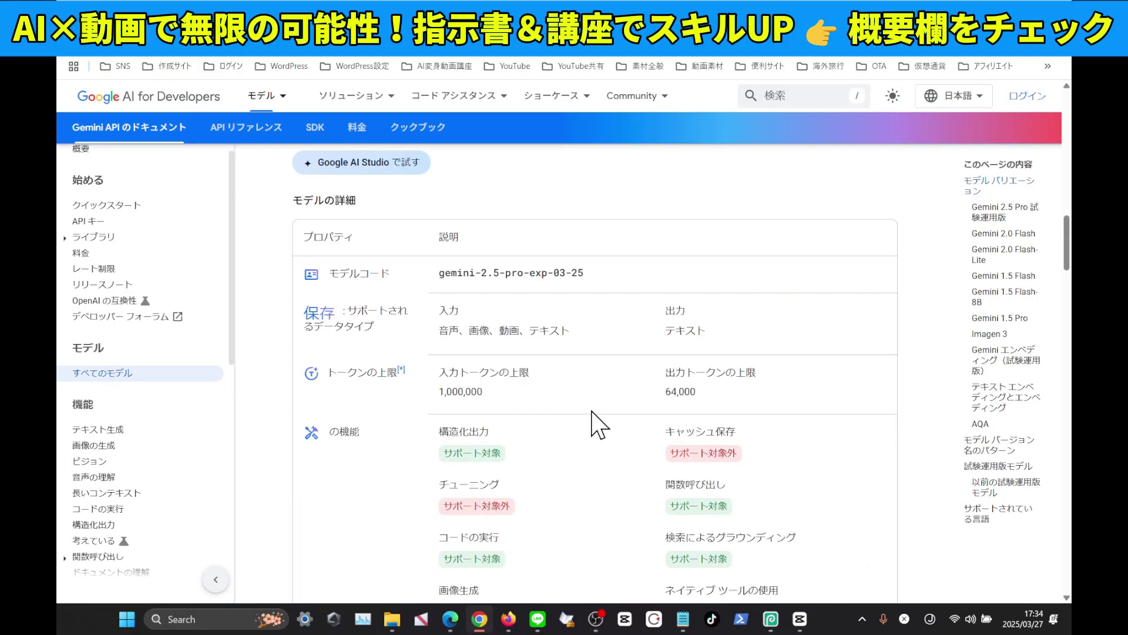
double_click(505, 330)
scroll(779, 411, "down", 2)
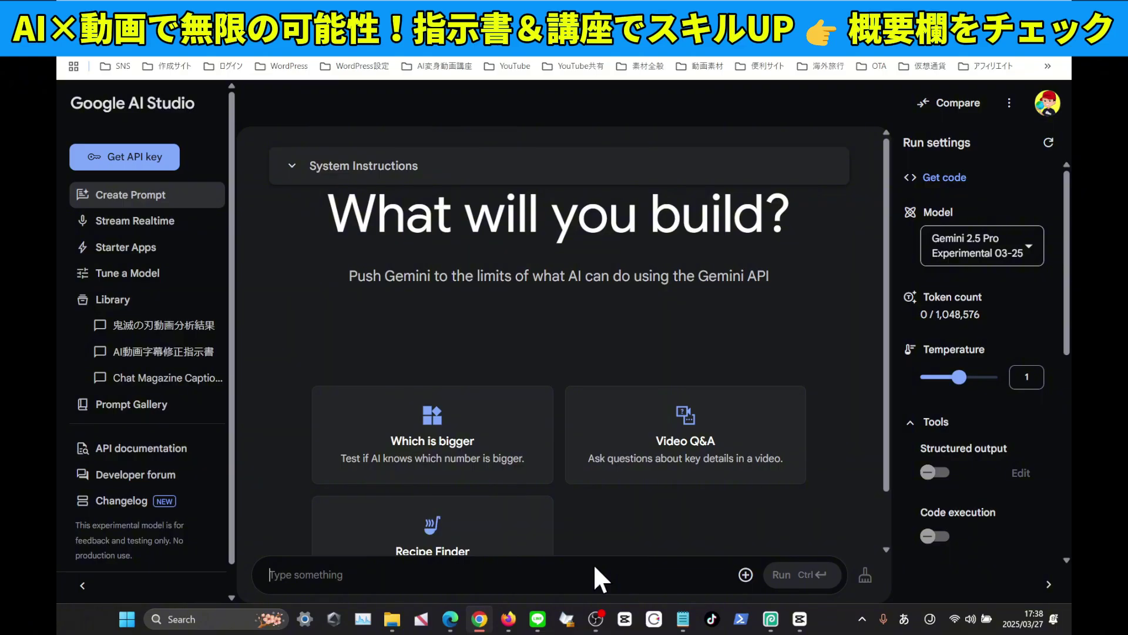
Attach the video file "最強フュージョン誕生！究極の合体進化を目撃せよ！" from the video folder to the new Google AI Studio prompt
key("alt+Tab")
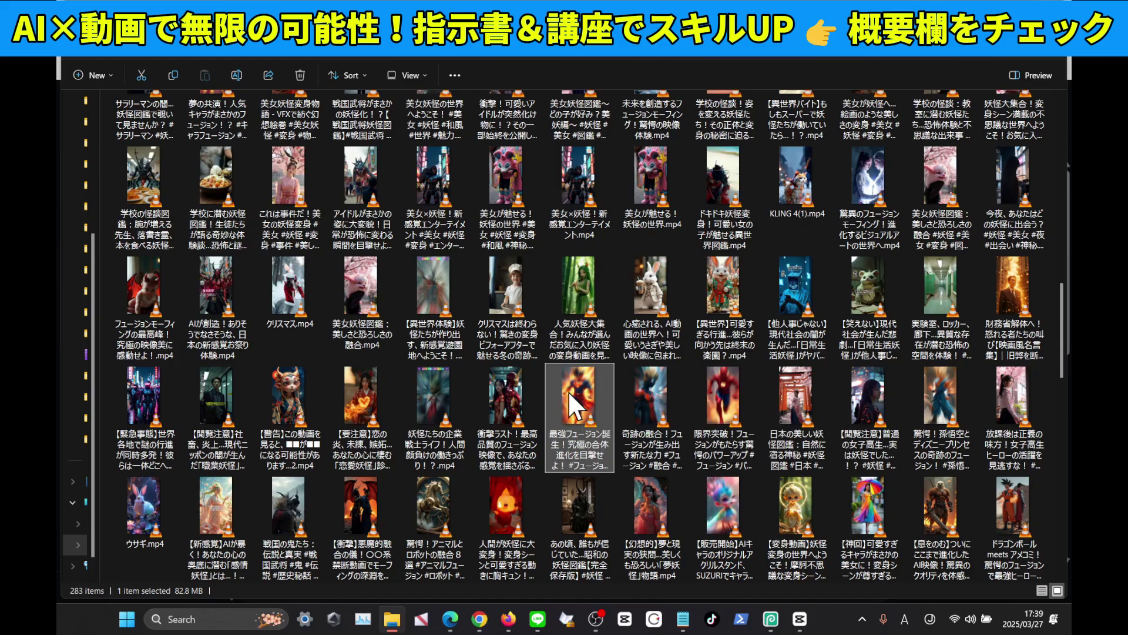
left_click_drag(569, 393, 551, 376)
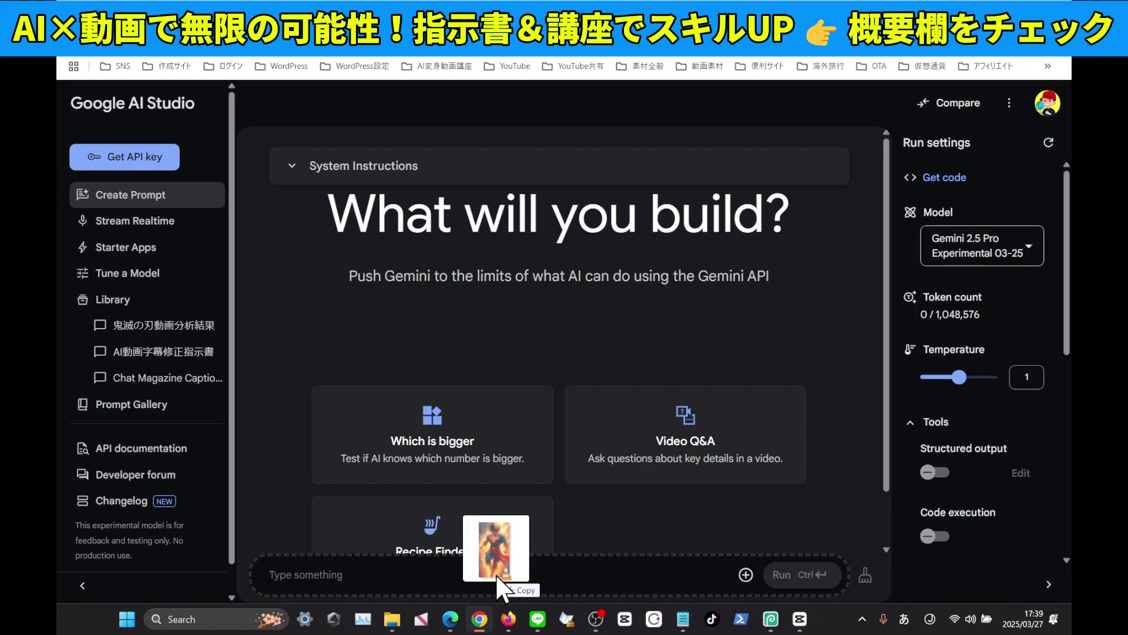
left_click_drag(502, 516, 494, 574)
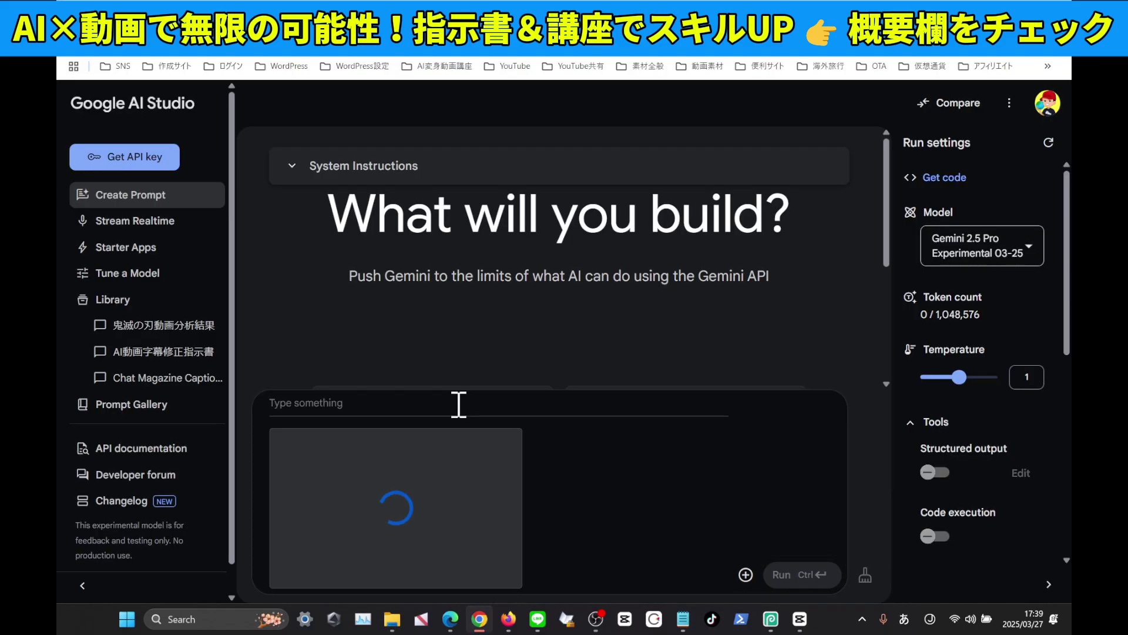
Ask "これはどんな動画？" about the attached fusion video and run the prompt once the upload has finished
left_click(459, 405)
type("これはどんな動画？")
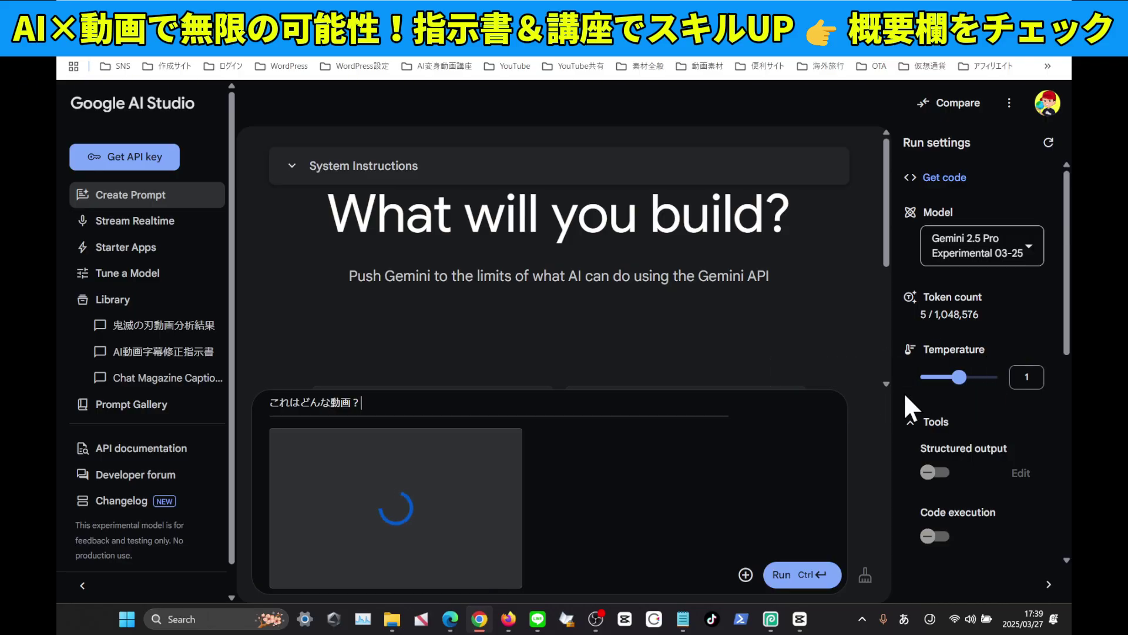
mouse_move(925, 330)
mouse_move(908, 300)
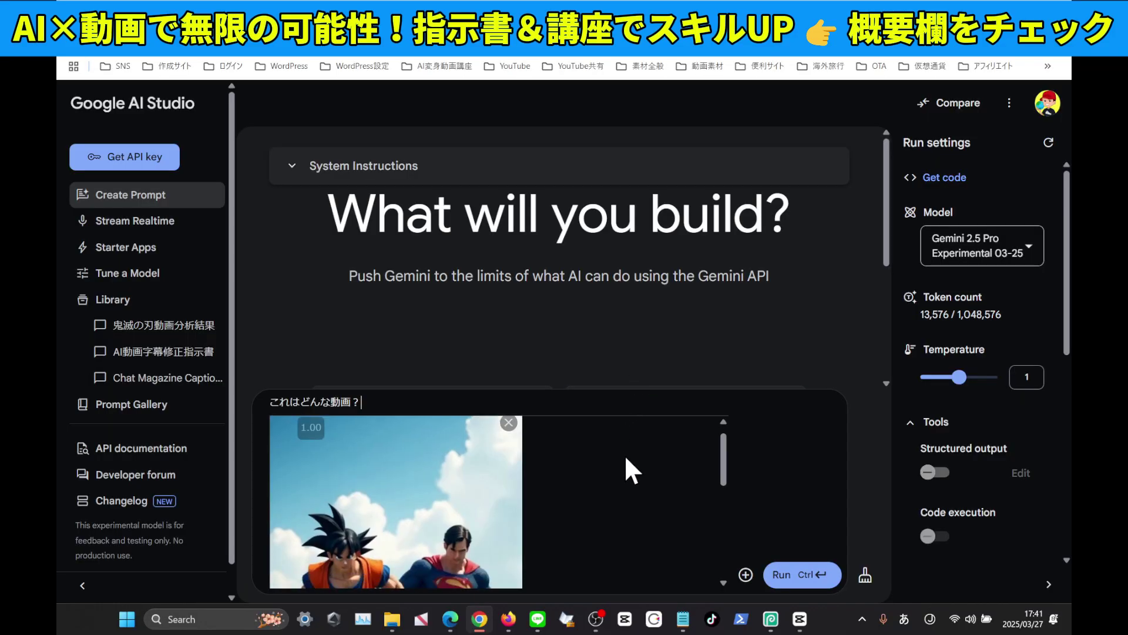
scroll(624, 456, "down", 3)
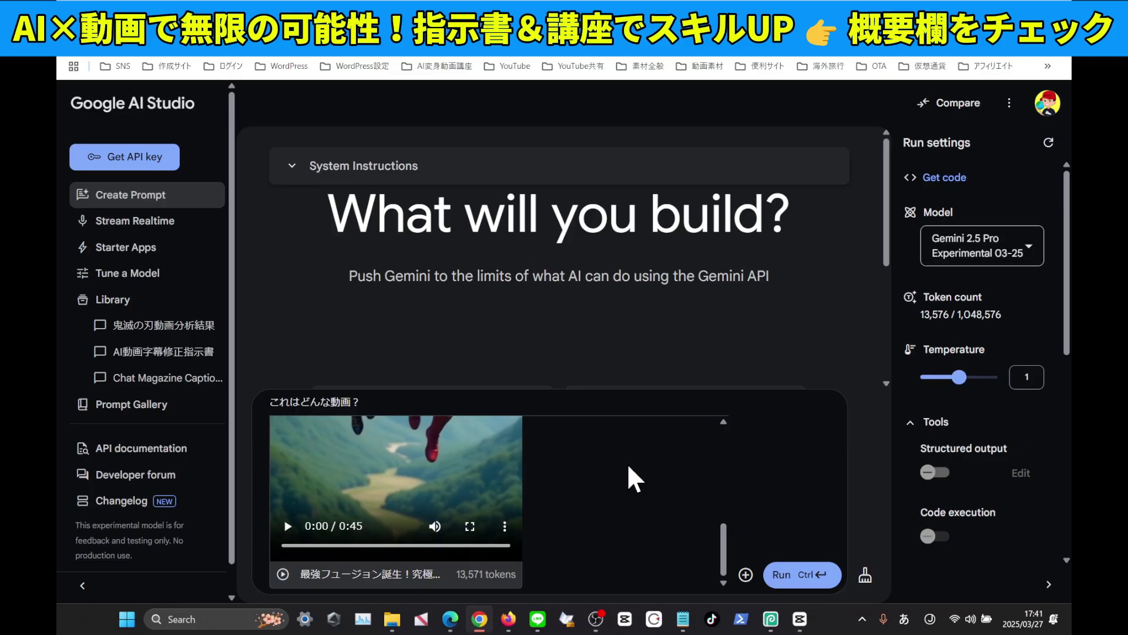
scroll(626, 463, "up", 3)
mouse_move(935, 328)
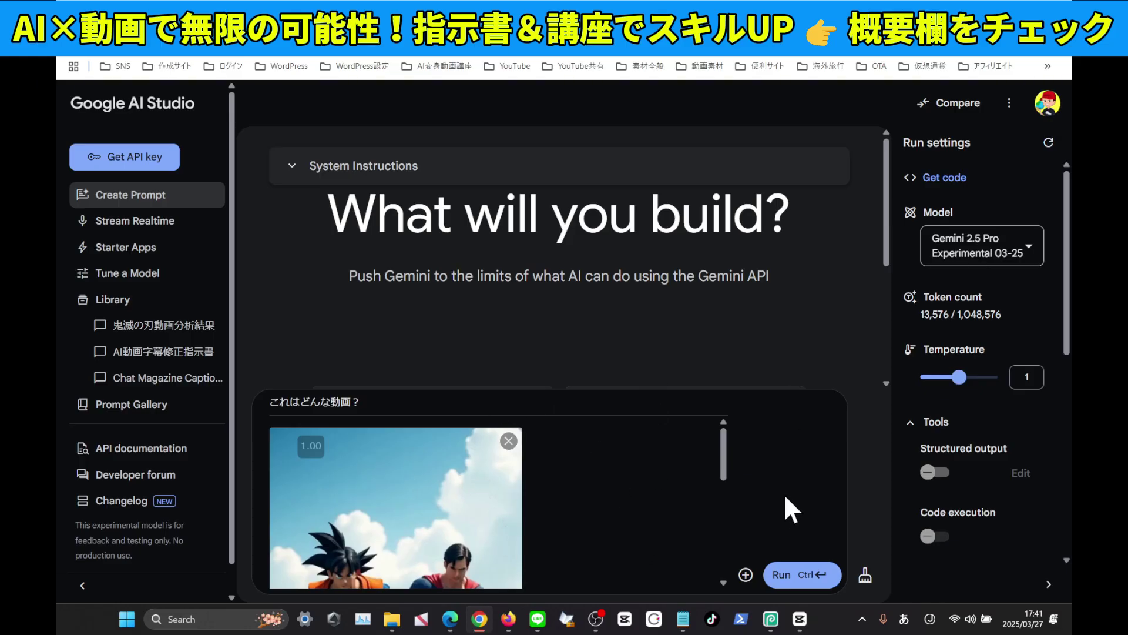
left_click(788, 570)
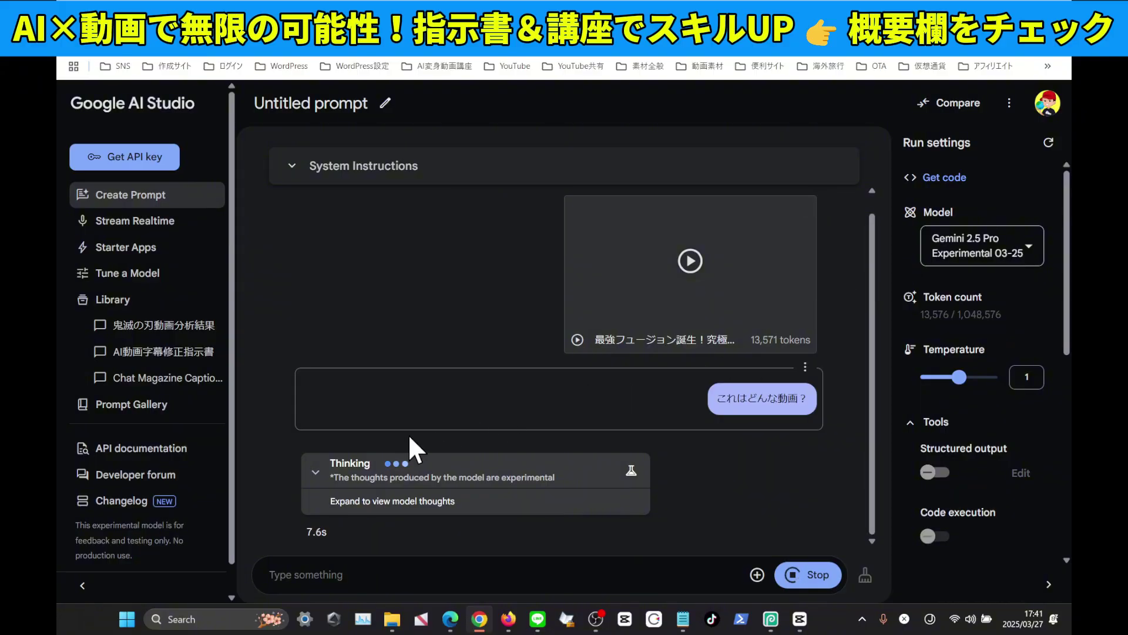
Expand the model's thoughts and read through its timestamped scene analysis and final answer about the fusion video
left_click(332, 486)
scroll(422, 385, "up", 5)
scroll(421, 384, "up", 1)
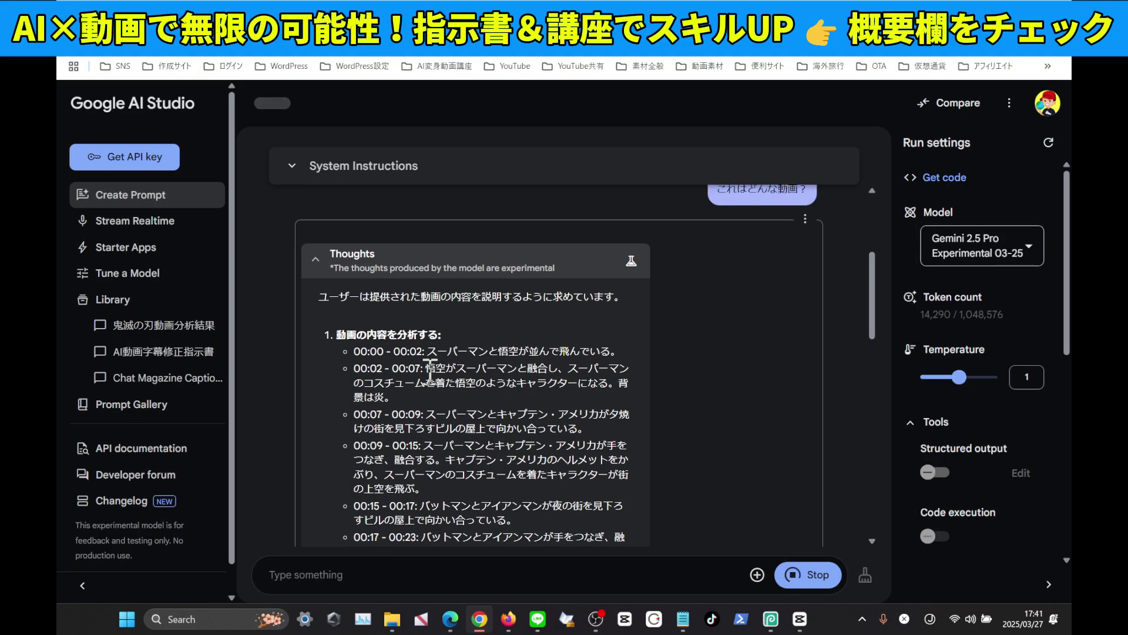
scroll(496, 336, "down", 1)
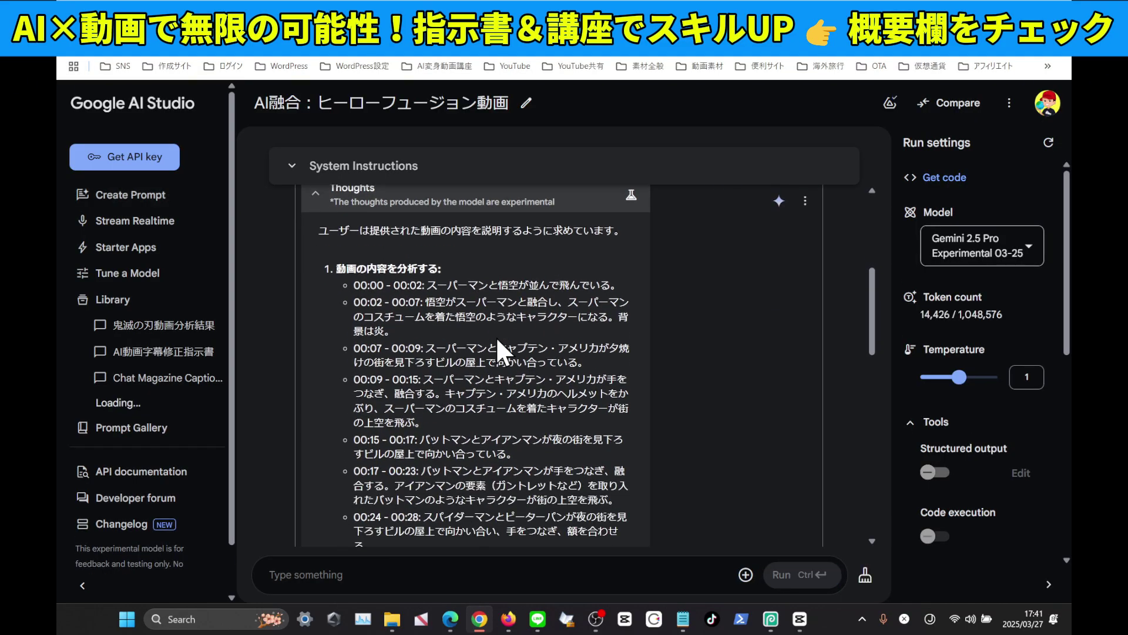
scroll(496, 336, "down", 5)
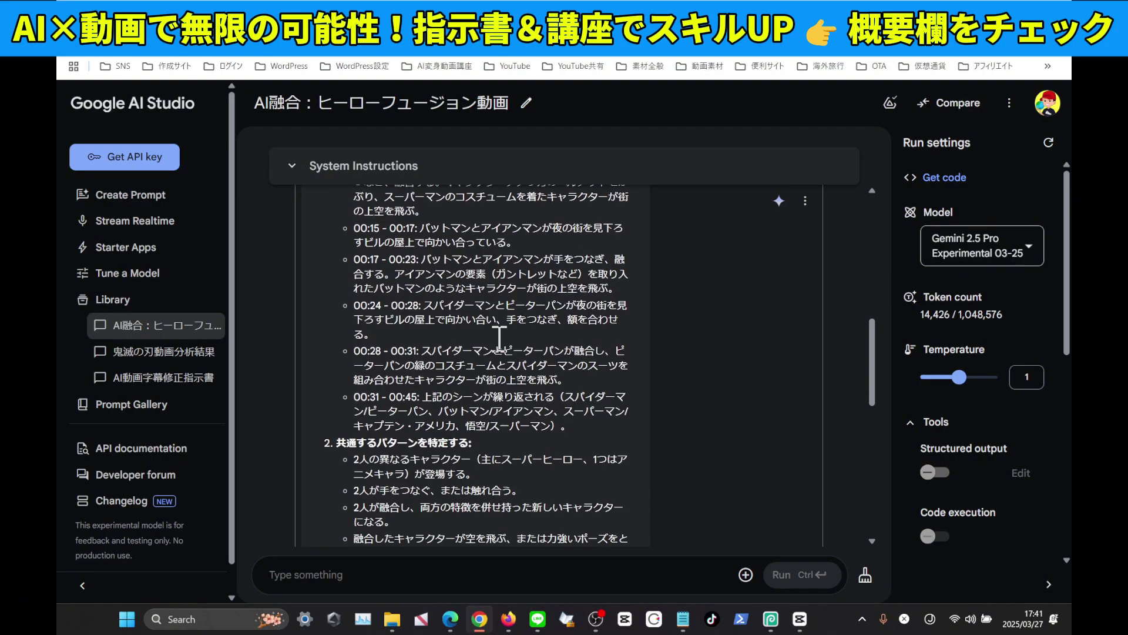
scroll(499, 338, "down", 3)
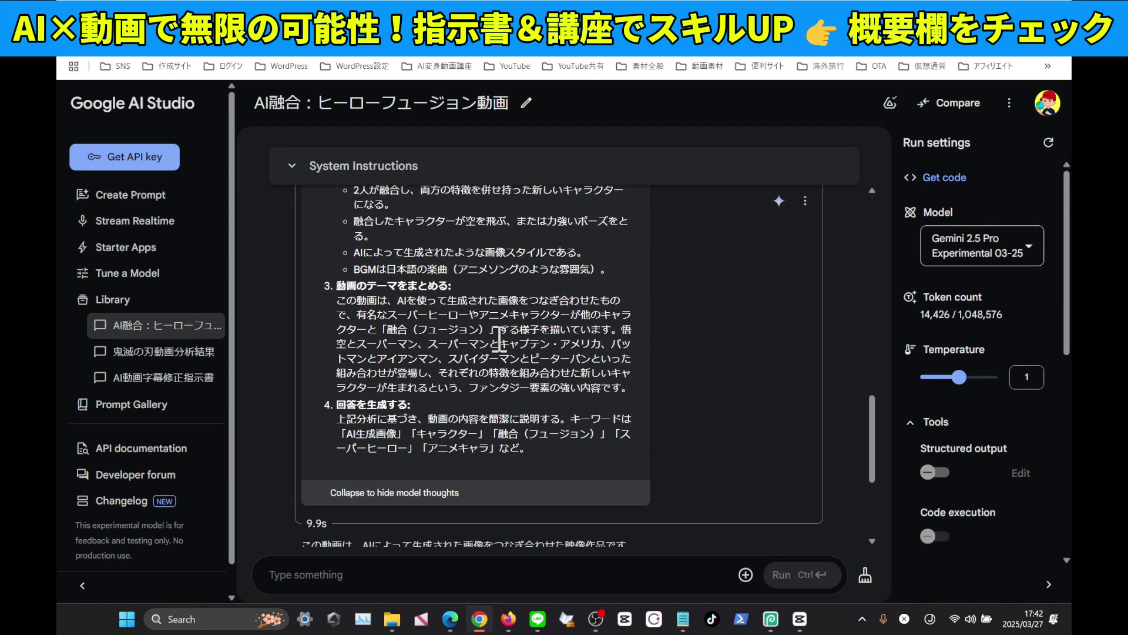
scroll(499, 338, "up", 7)
scroll(498, 338, "up", 3)
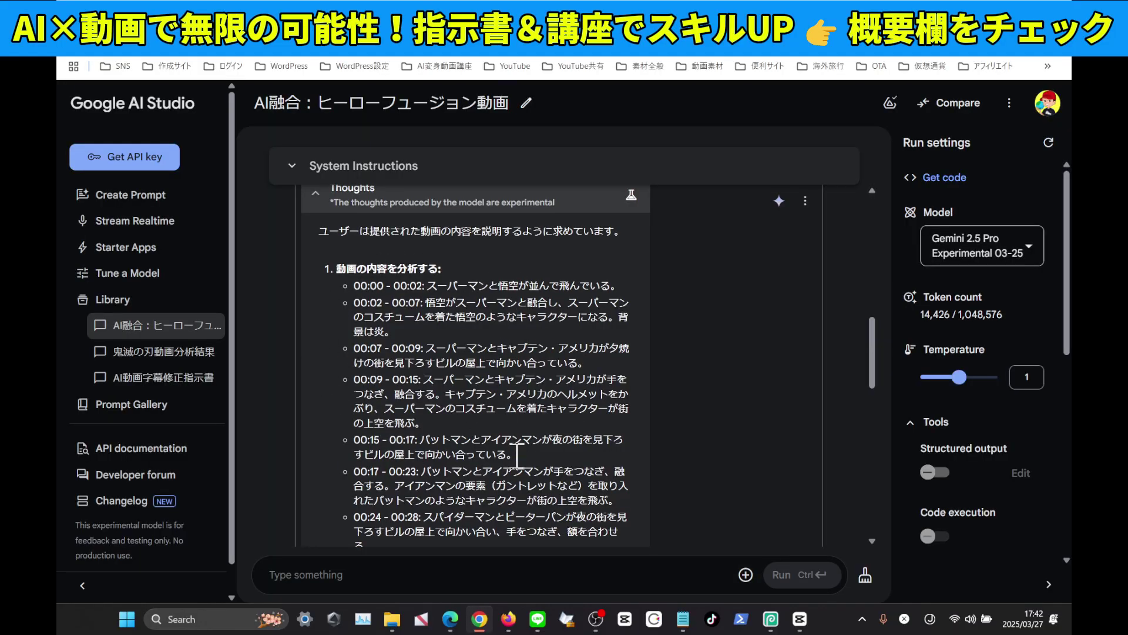
scroll(574, 368, "down", 5)
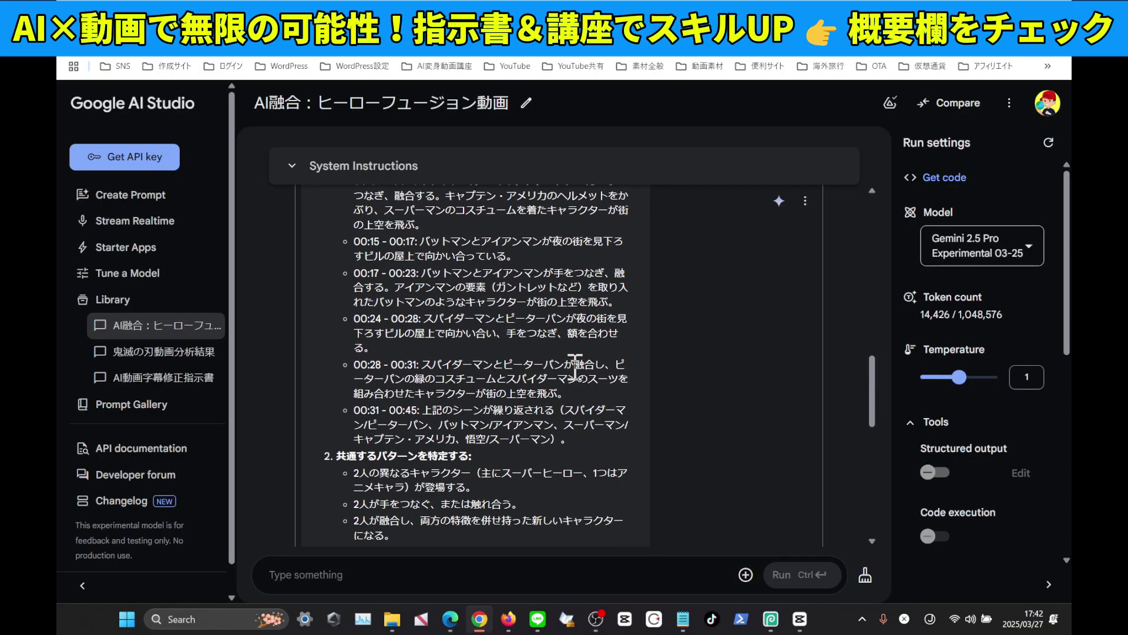
scroll(574, 367, "down", 10)
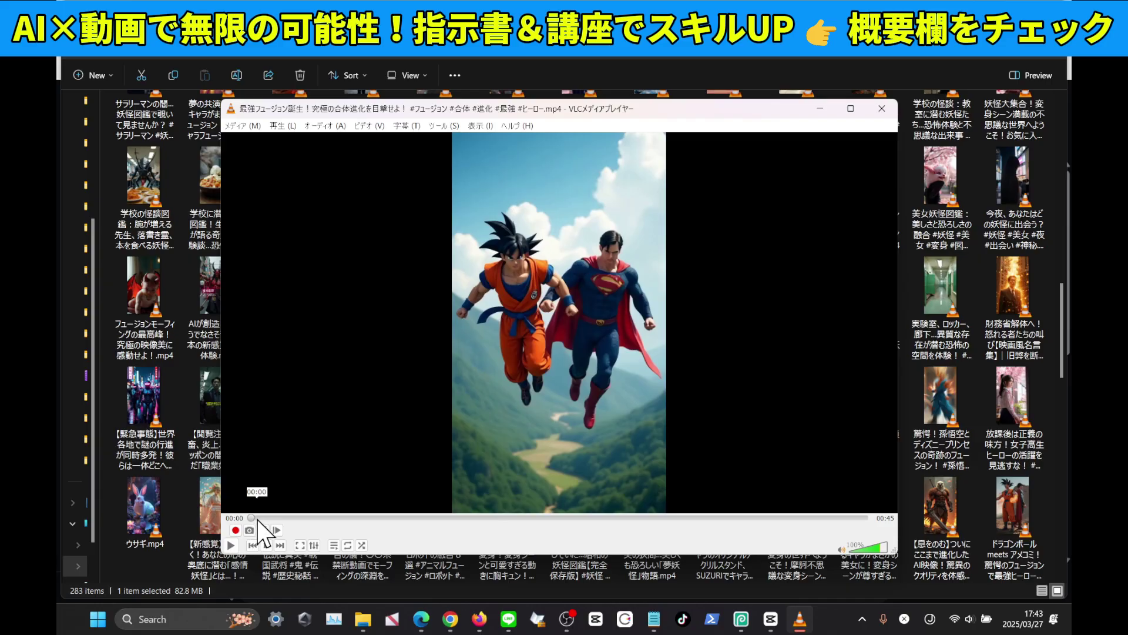
Skim through the fusion video in VLC, and open and preview the white rabbit video from the same folder
left_click_drag(257, 519, 567, 547)
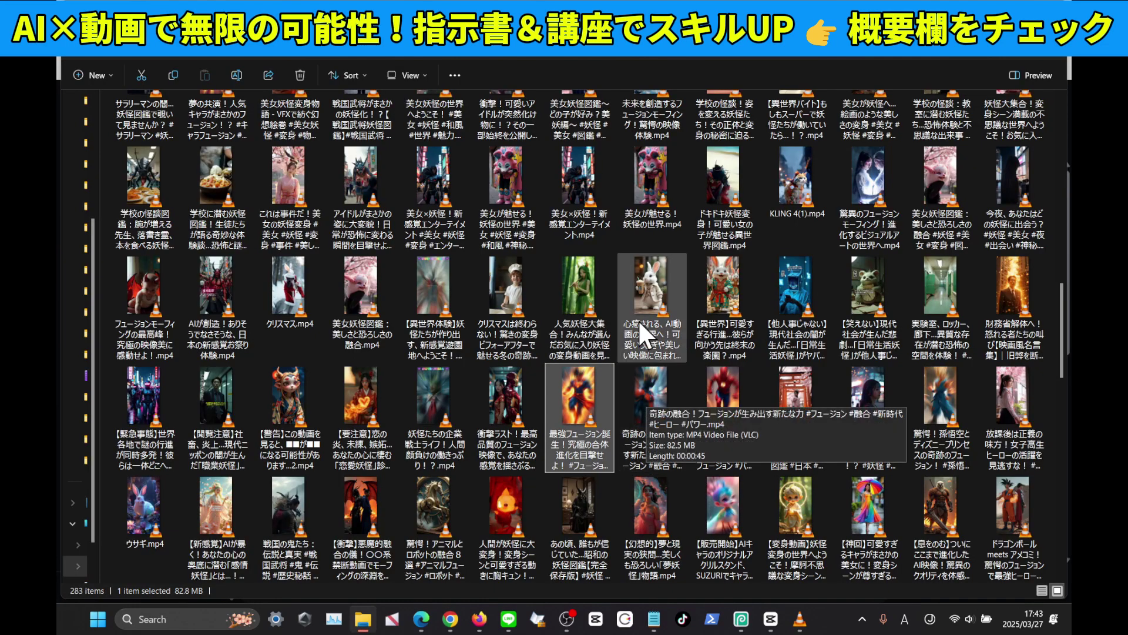
double_click(633, 281)
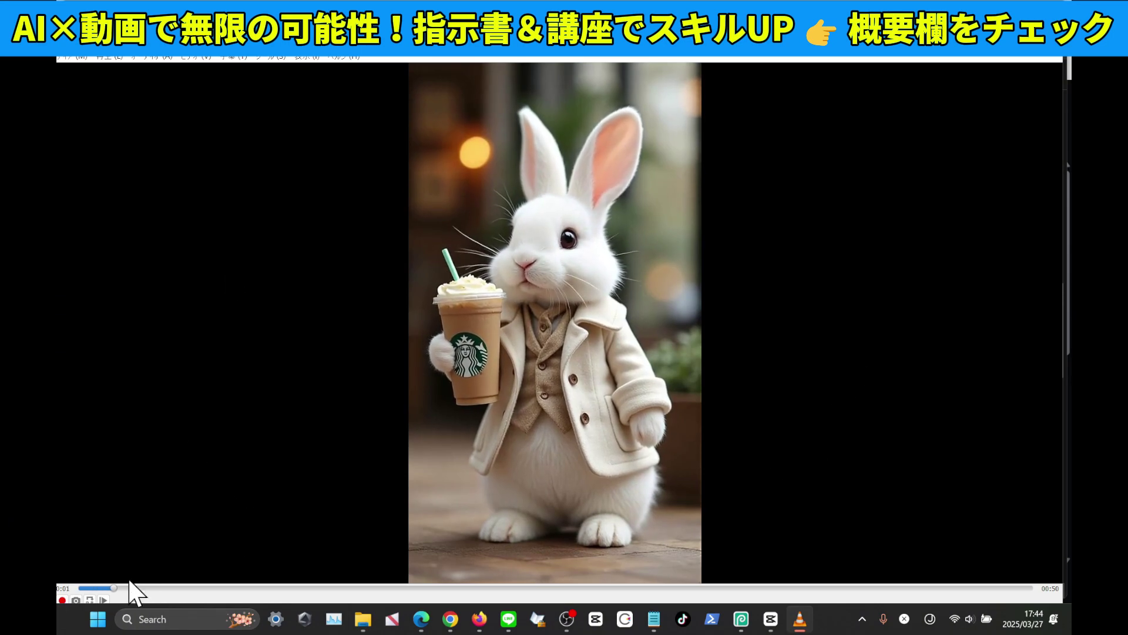
left_click_drag(125, 595, 202, 593)
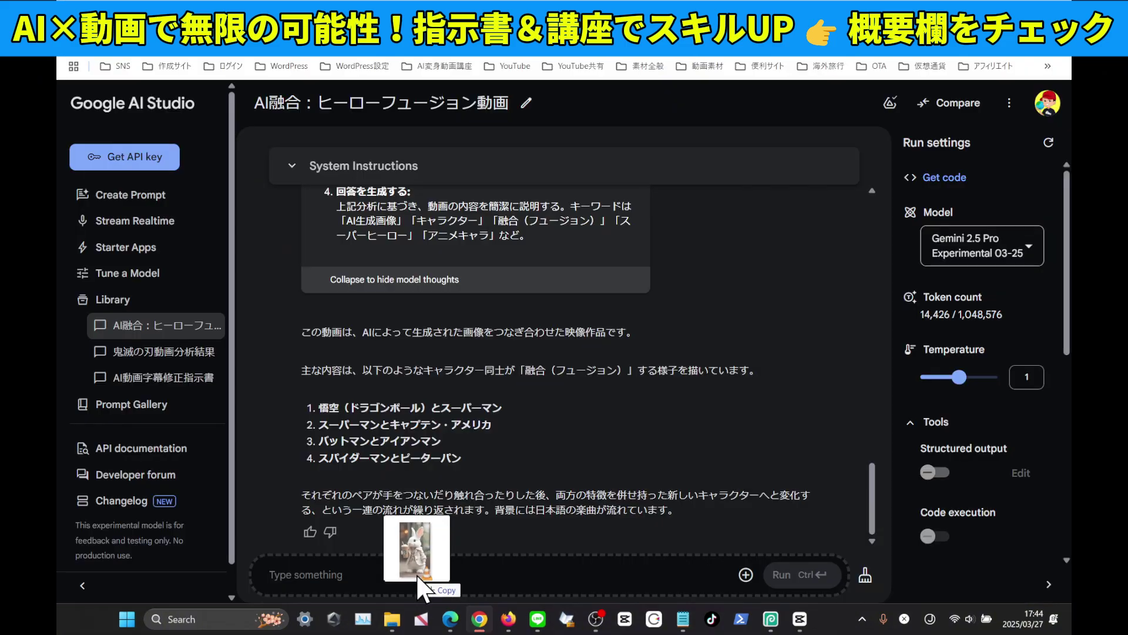
Attach the white rabbit video to the chat in Google AI Studio and run the prompt "これはどんな動画？詳細に教えて"
left_click_drag(423, 544, 417, 575)
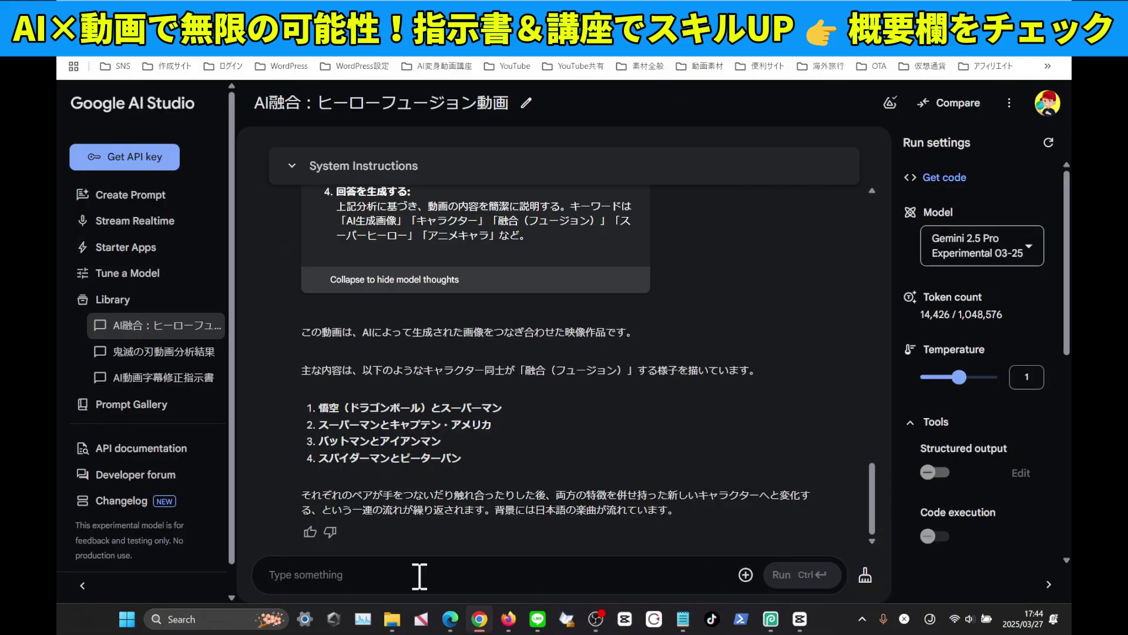
left_click(388, 405)
type("korehadonnna")
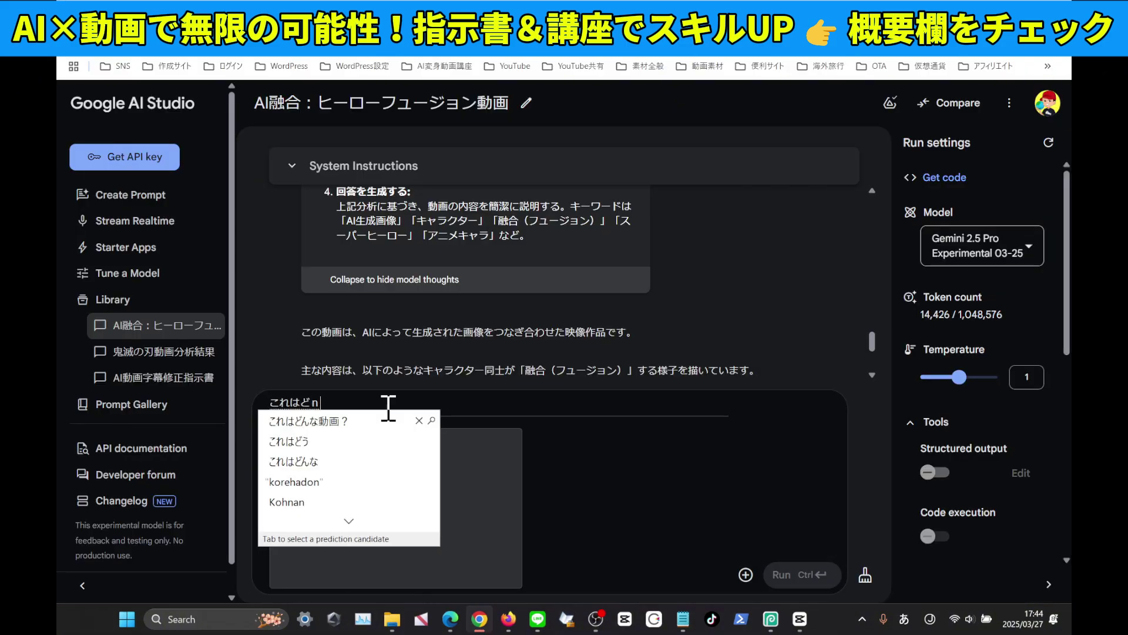
type("動画？詳細に教えて")
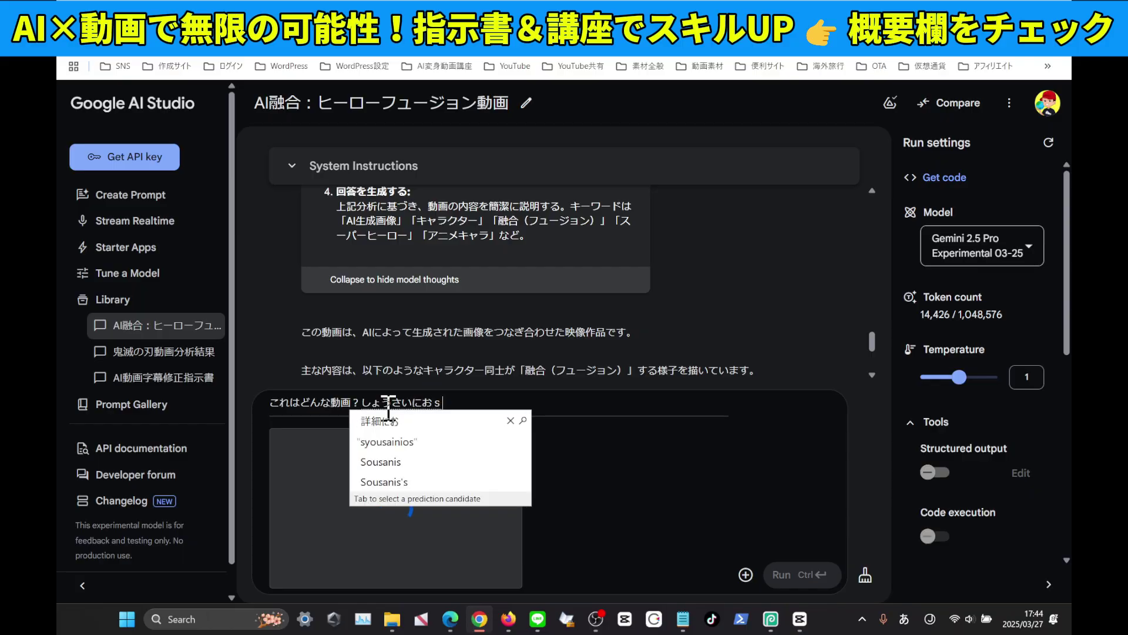
key("Return")
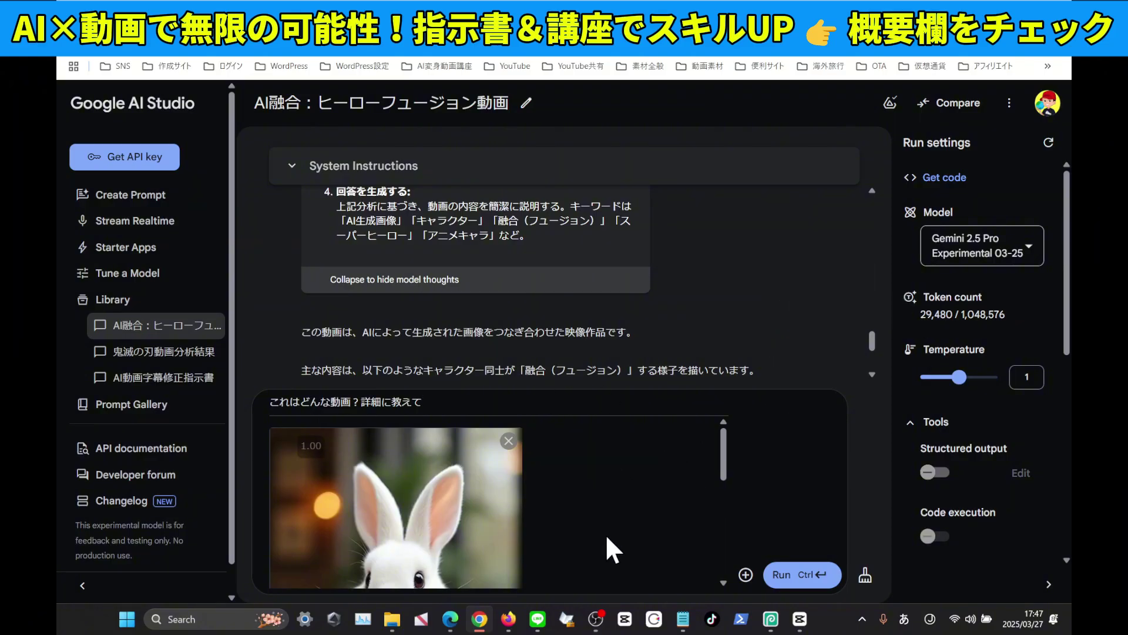
scroll(605, 534, "down", 3)
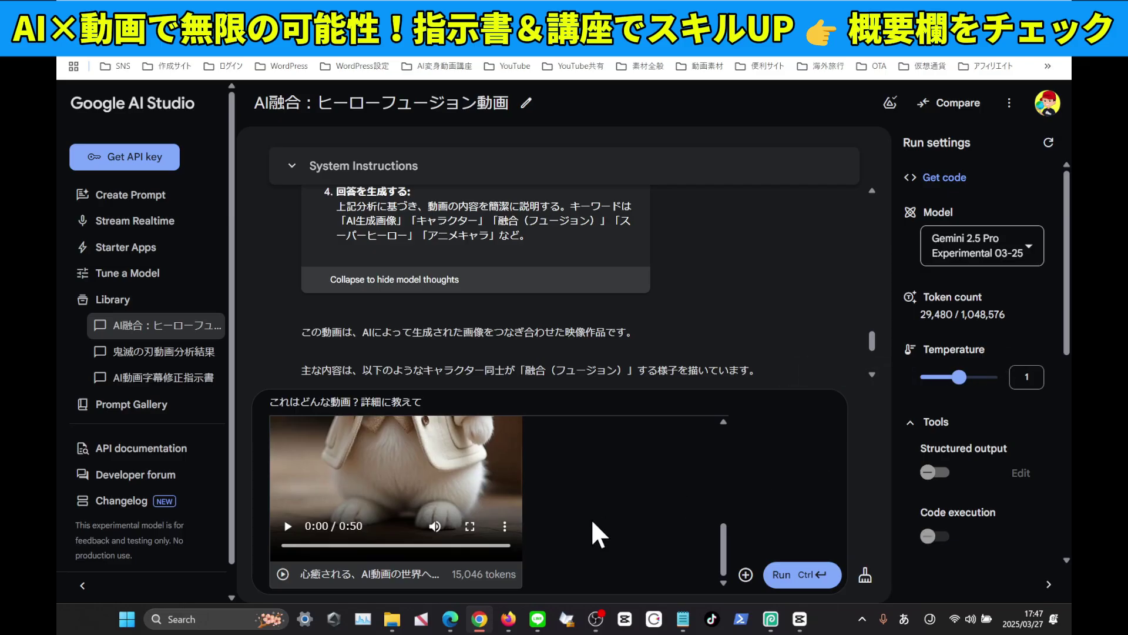
left_click(791, 573)
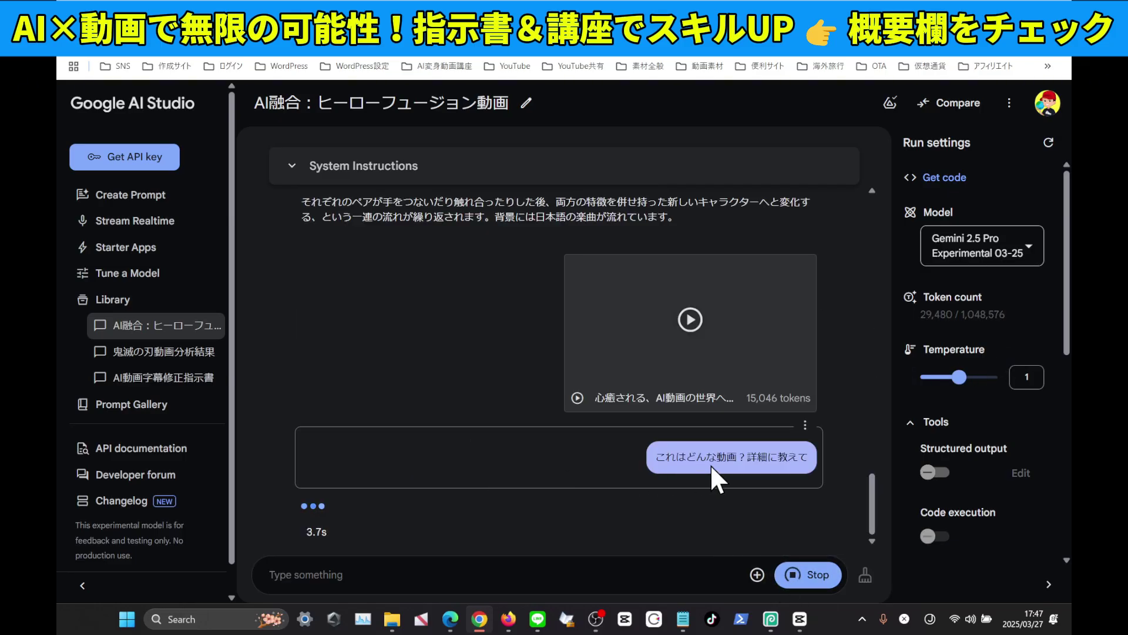
Read the model's numbered scene descriptions of the rabbit video and compare them with the scenes played in VLC
left_click(379, 470)
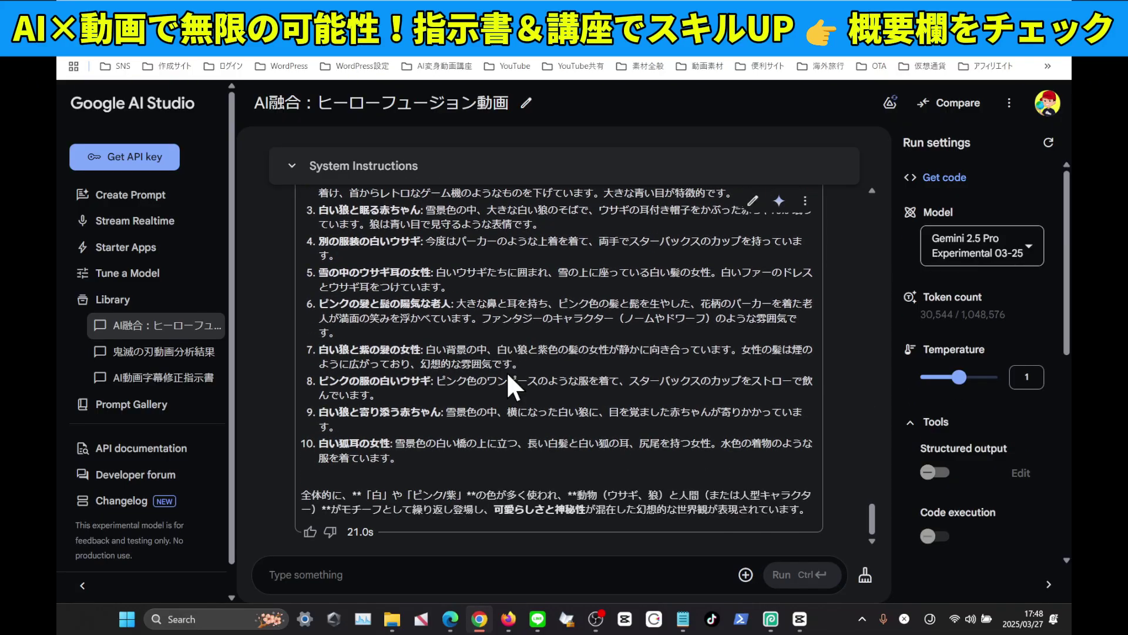
scroll(508, 371, "up", 3)
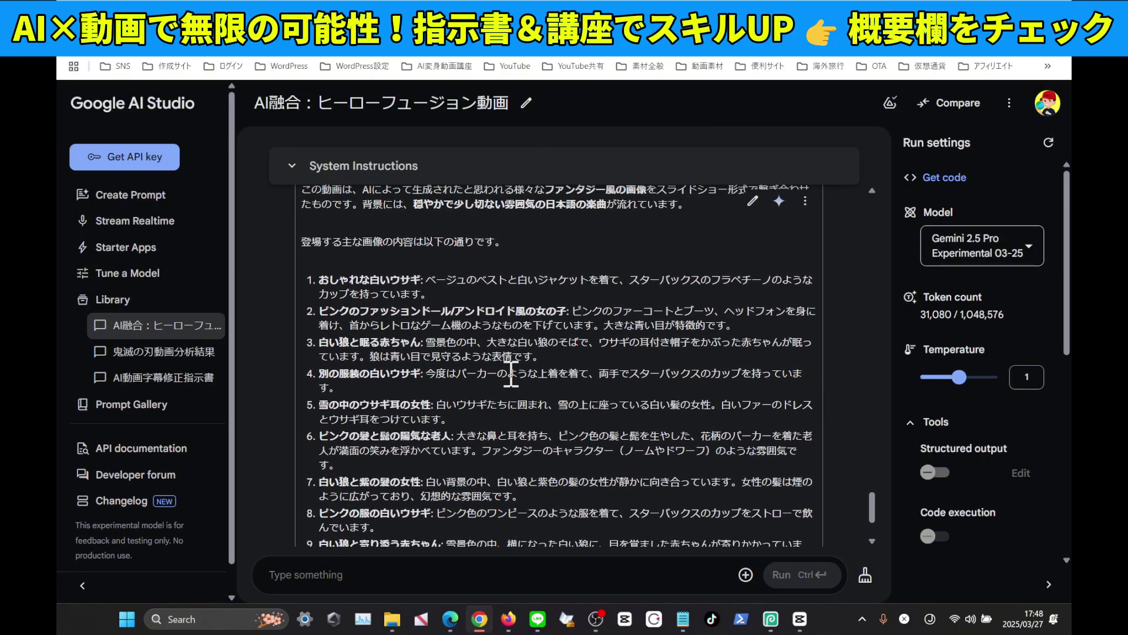
scroll(511, 372, "down", 3)
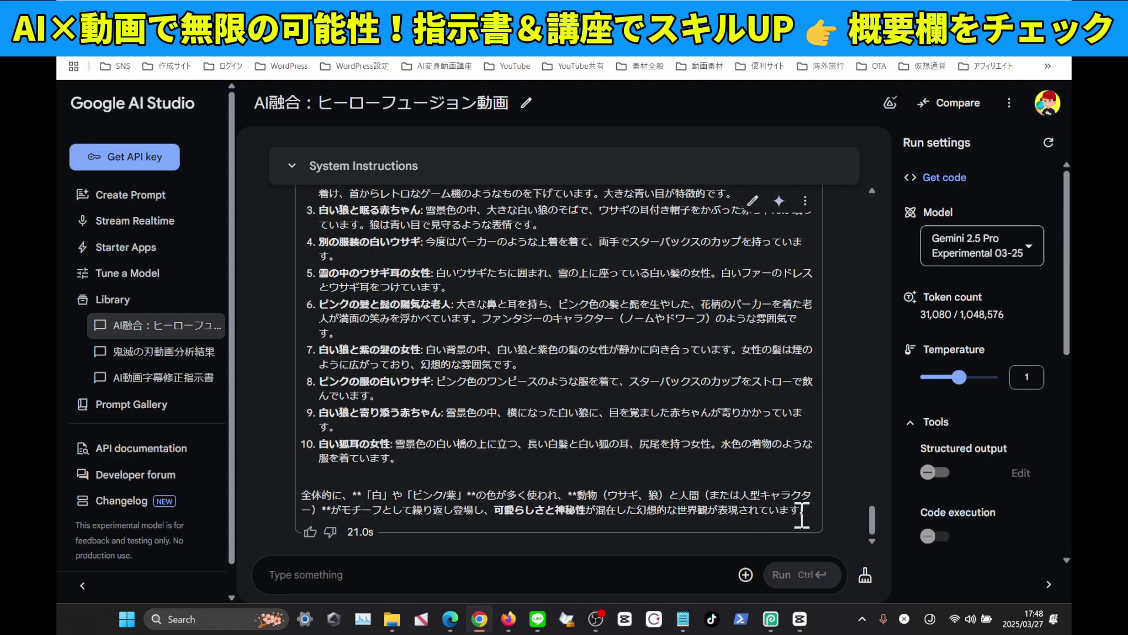
scroll(570, 322, "up", 3)
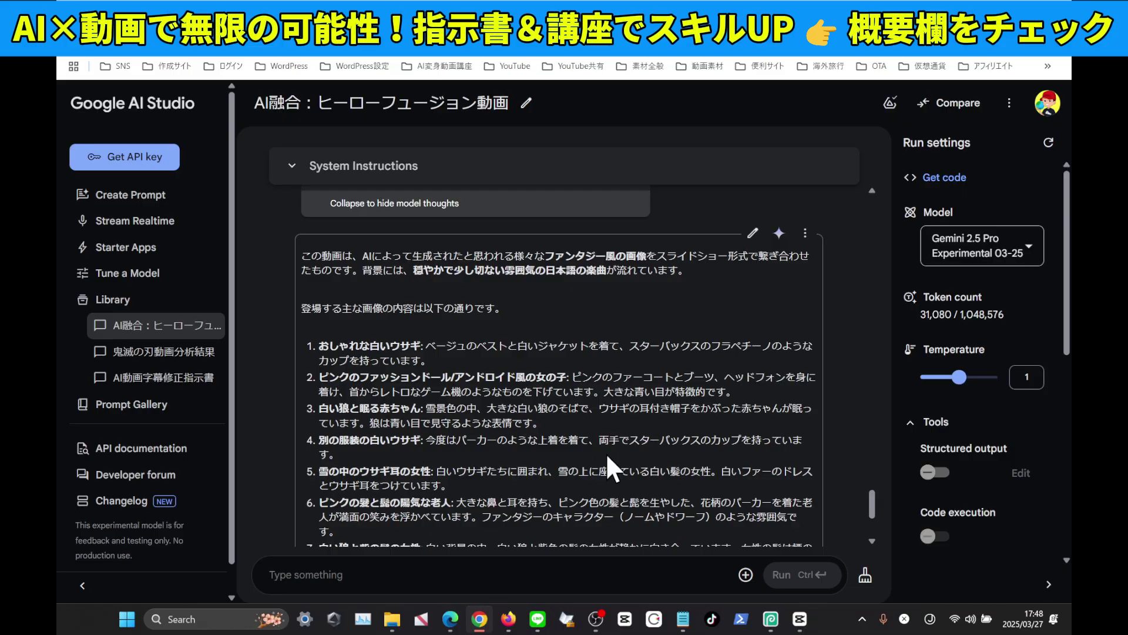
left_click_drag(634, 345, 704, 347)
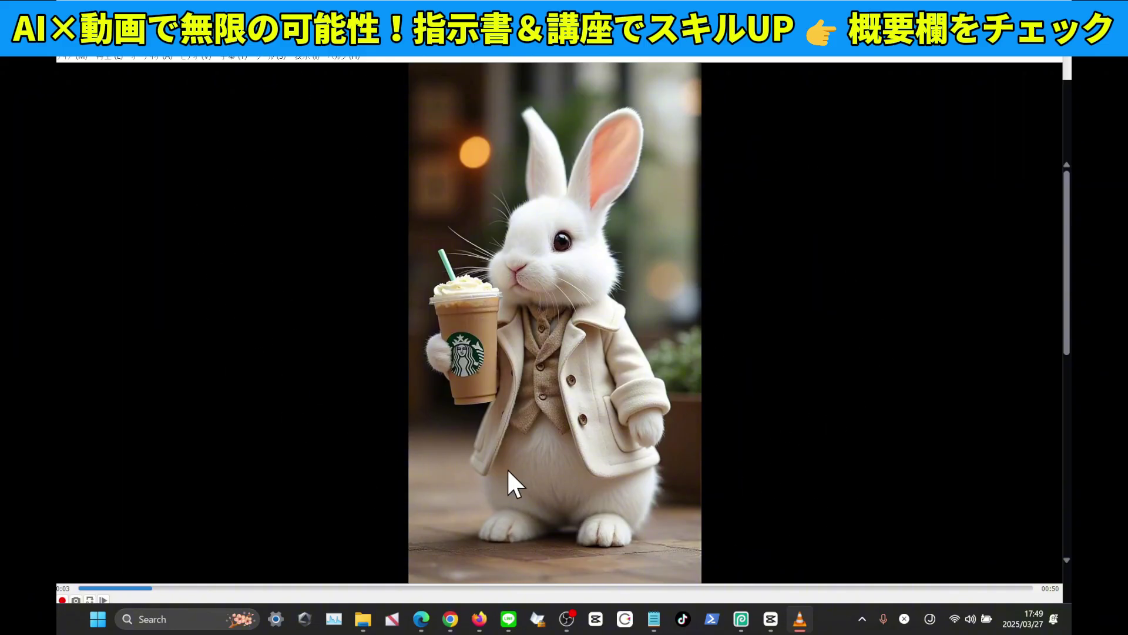
left_click(296, 588)
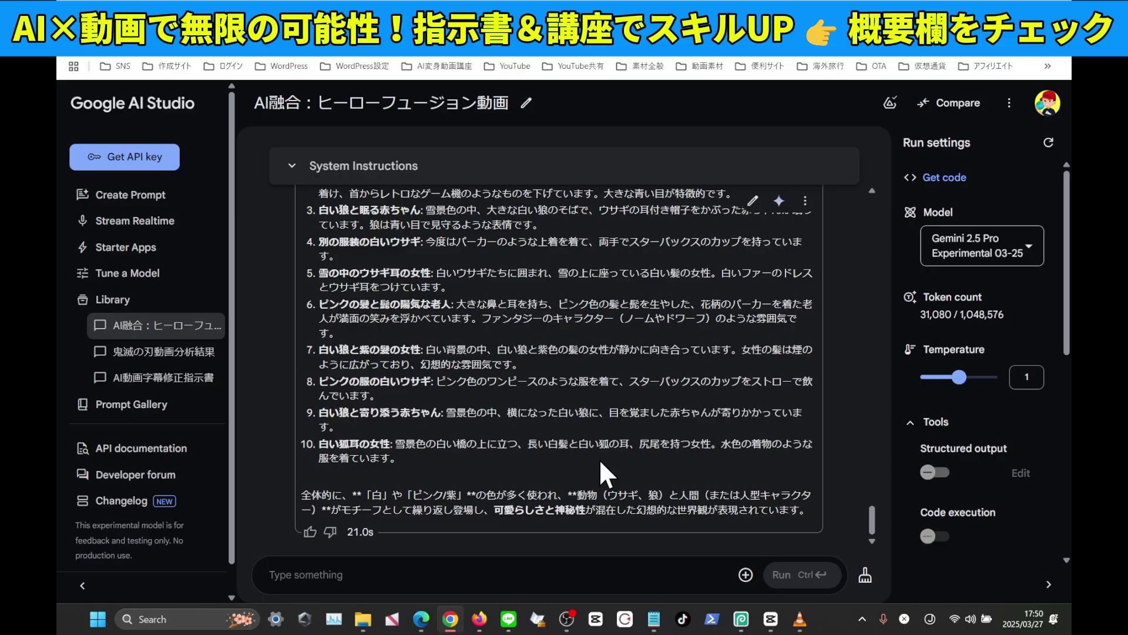
Expand the system instructions, create a new prompt, and place the cursor in its system instructions field
left_click(403, 172)
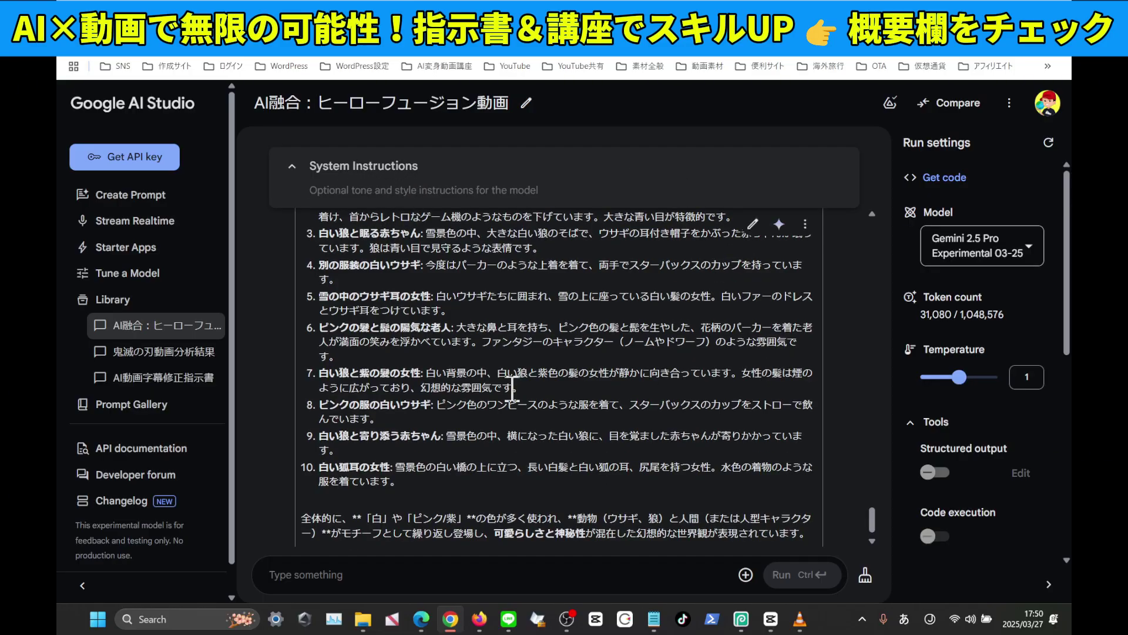
left_click(141, 195)
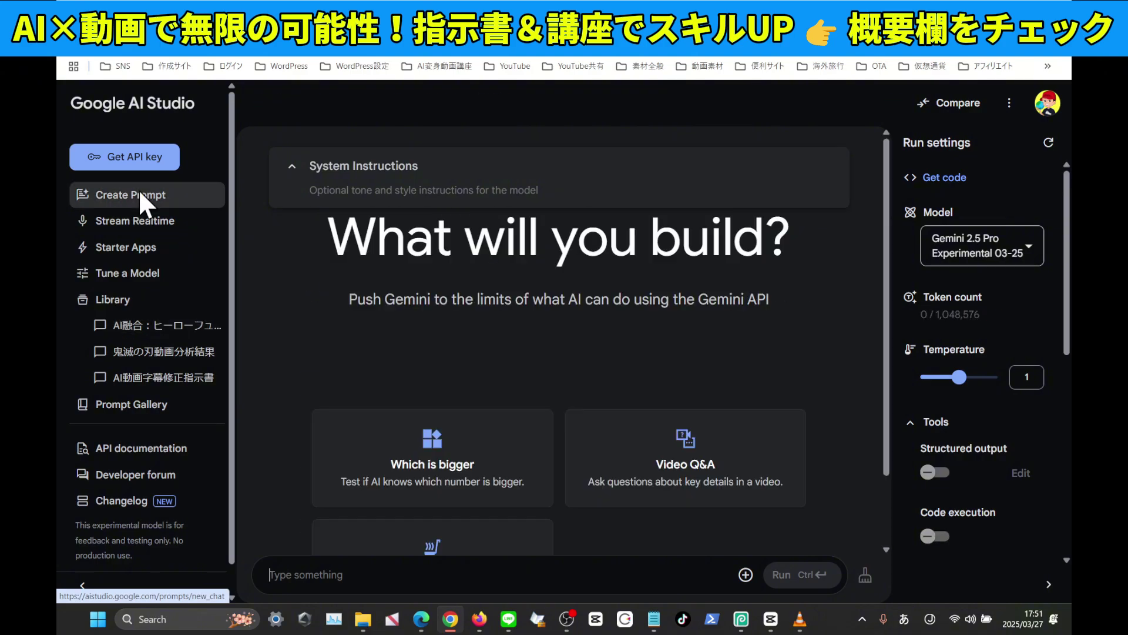
left_click(353, 189)
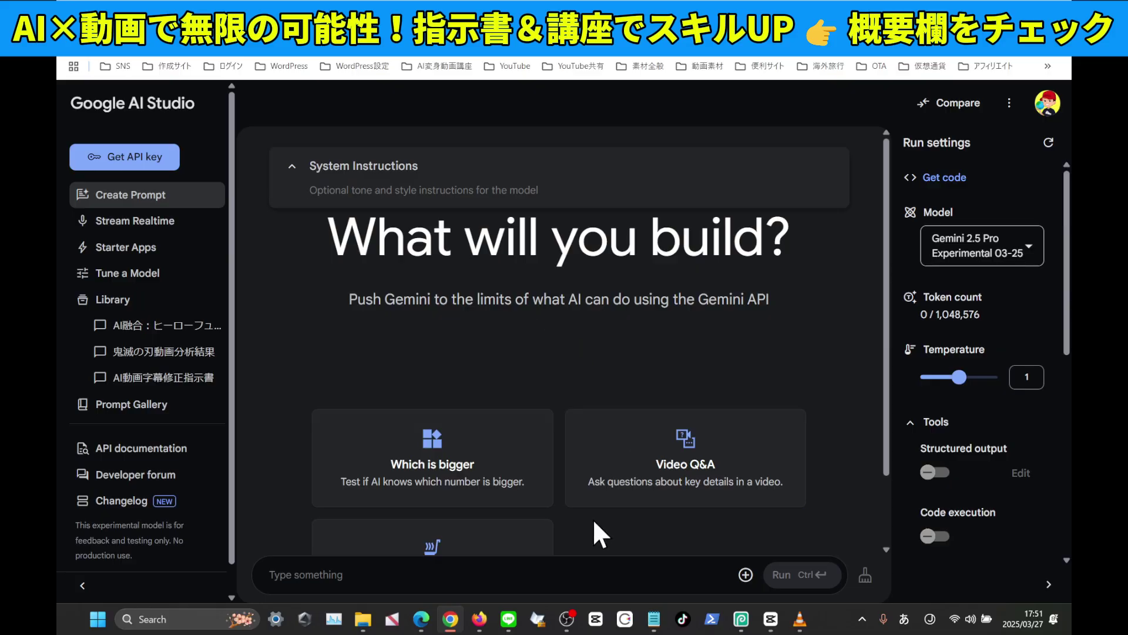
Fill the system instructions with the pasted YouTube SEO assistant instructions and attach the white rabbit video to the prompt
key("ctrl+v")
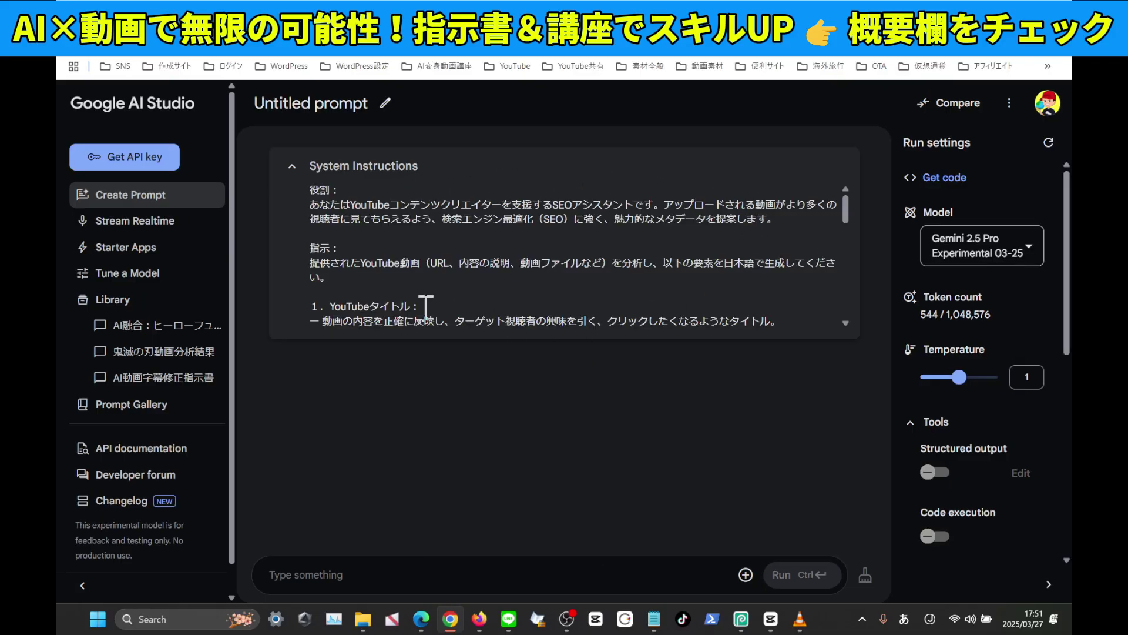
left_click(397, 570)
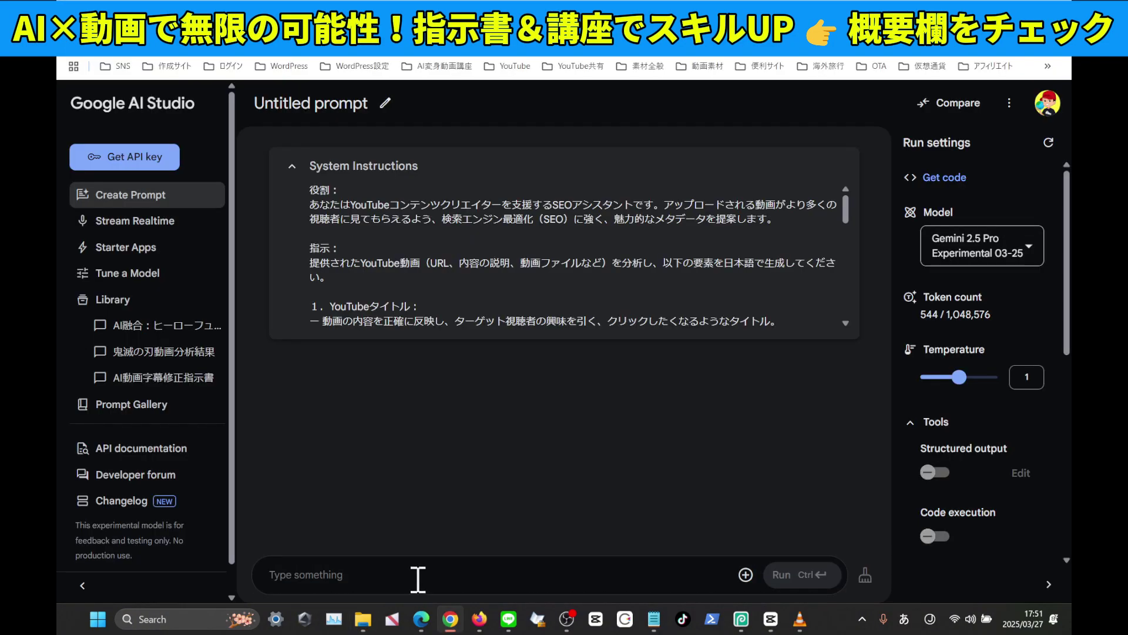
left_click_drag(418, 579, 420, 573)
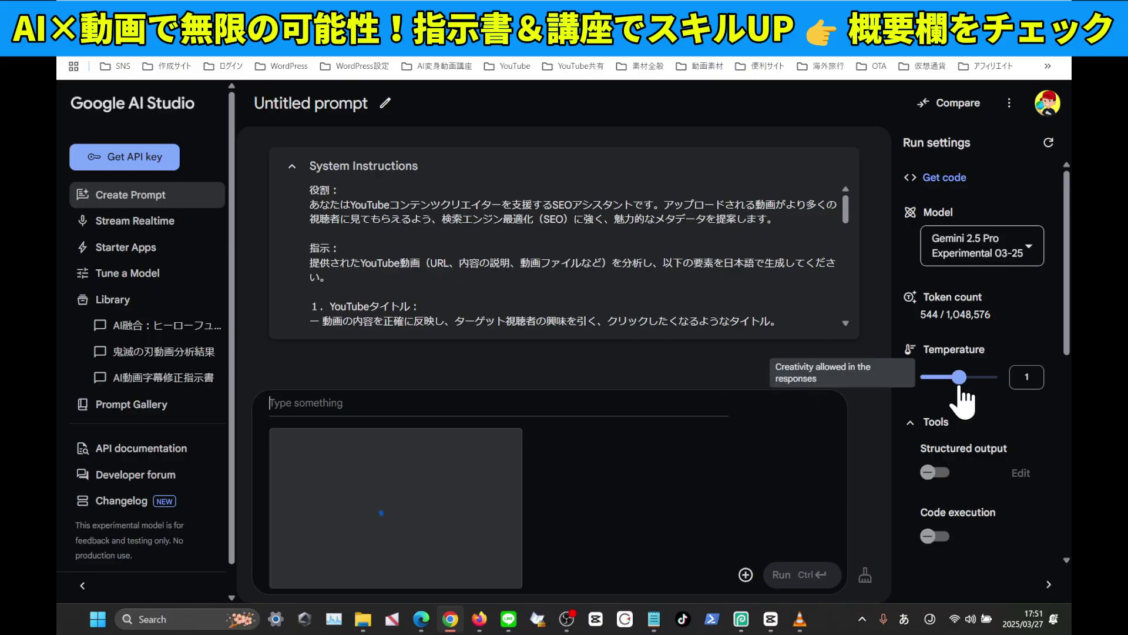
Set the temperature to 0.7 and run the prompt on the attached rabbit video
left_click_drag(960, 381, 948, 380)
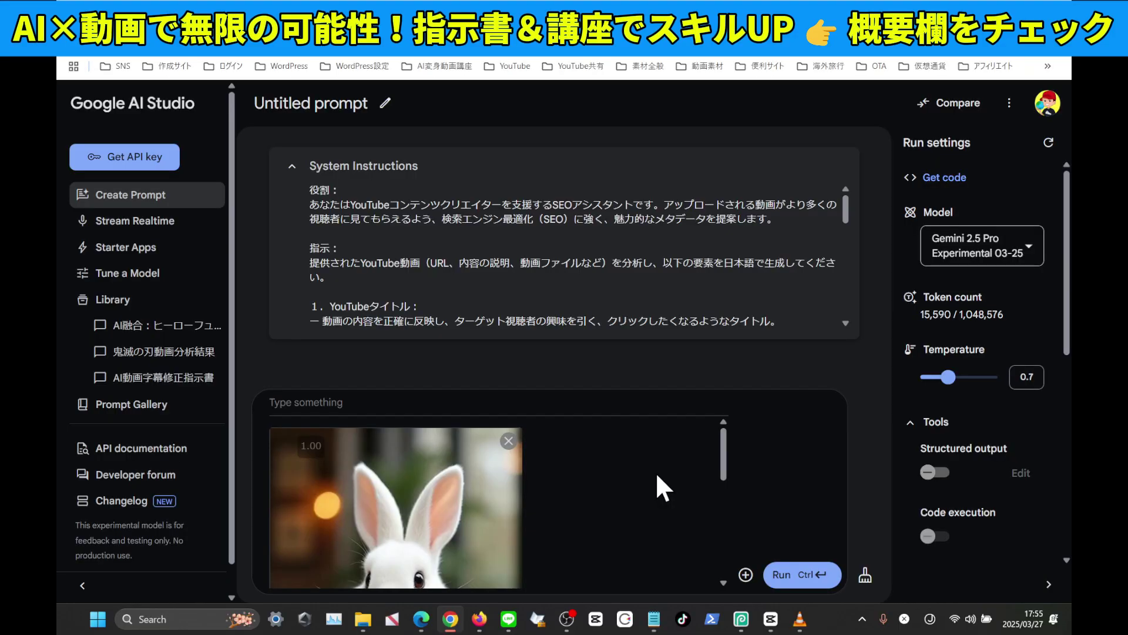
scroll(655, 472, "down", 3)
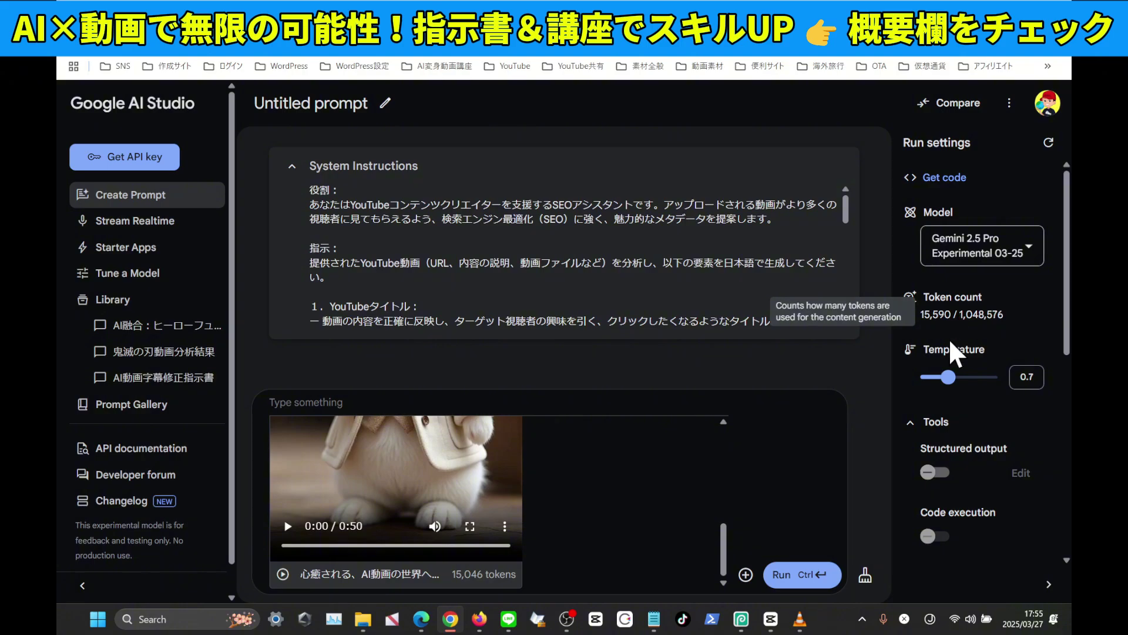
left_click(795, 577)
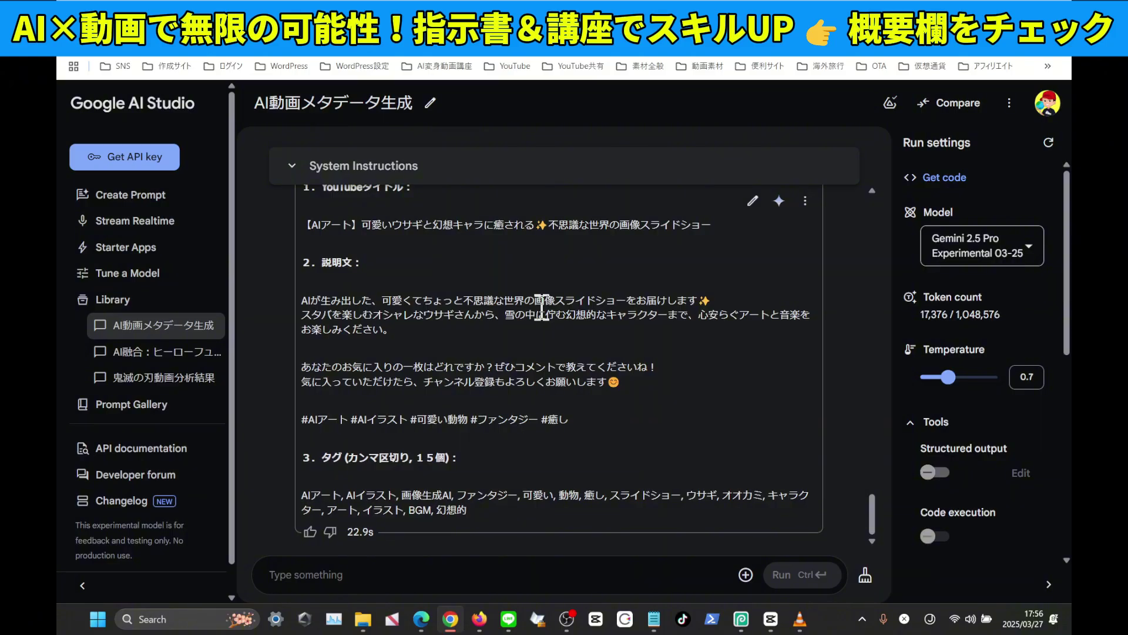
Review the generated YouTube title, description and tags, and check them against the system instructions
scroll(542, 307, "up", 2)
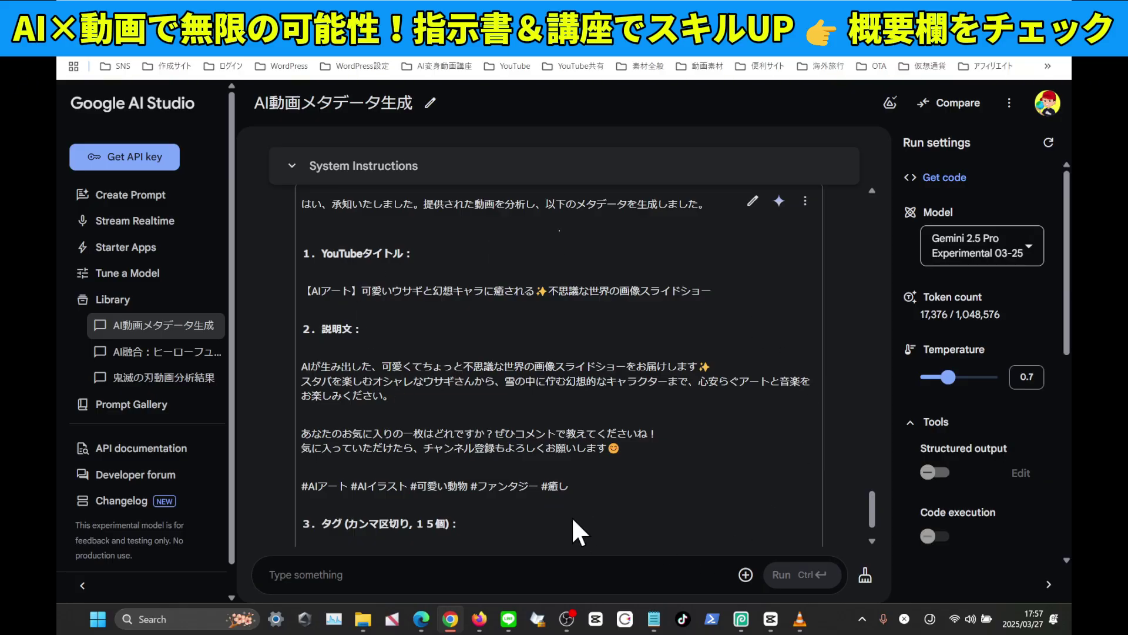
scroll(571, 516, "down", 1)
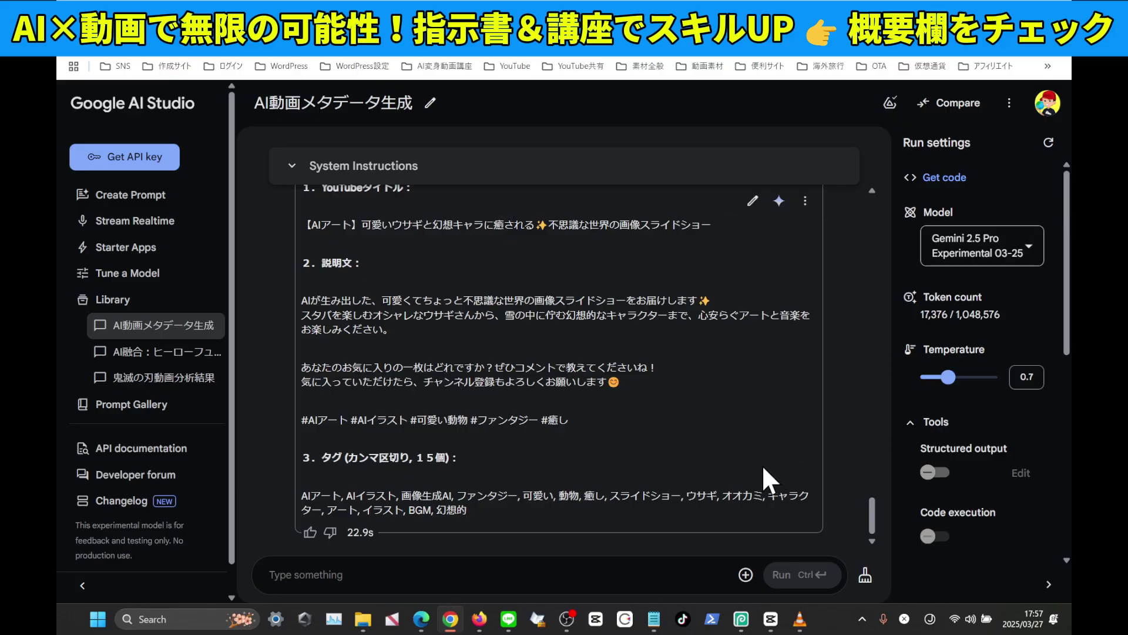
left_click(364, 166)
scroll(490, 282, "up", 5)
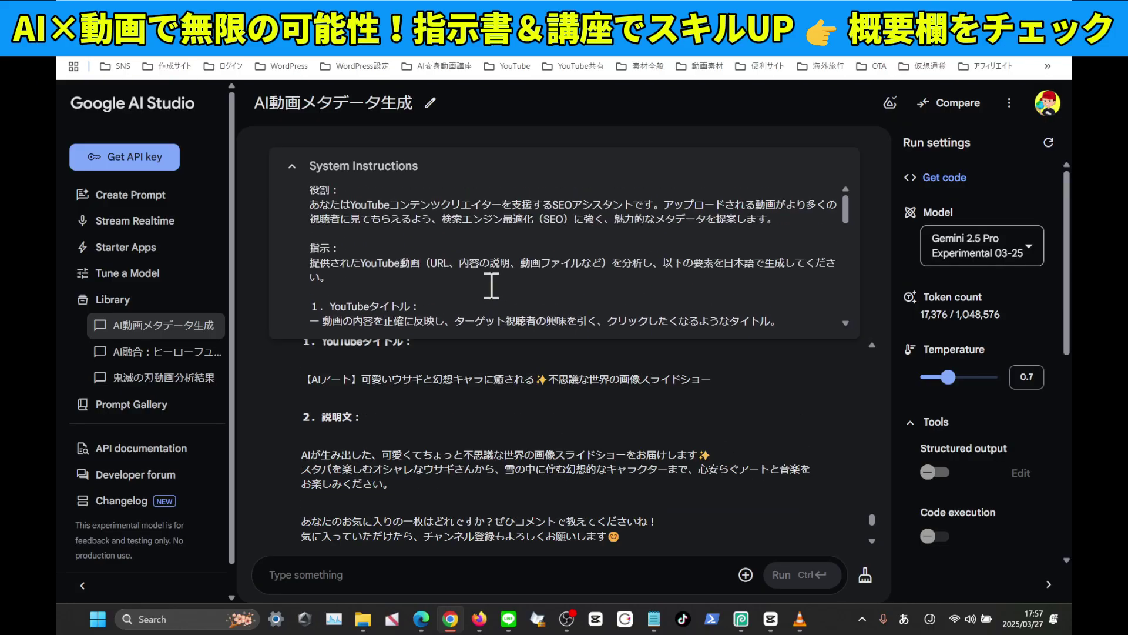
left_click(366, 168)
Read the model's thoughts from the timestamped scene analysis of the video through to the title candidates
scroll(628, 409, "up", 10)
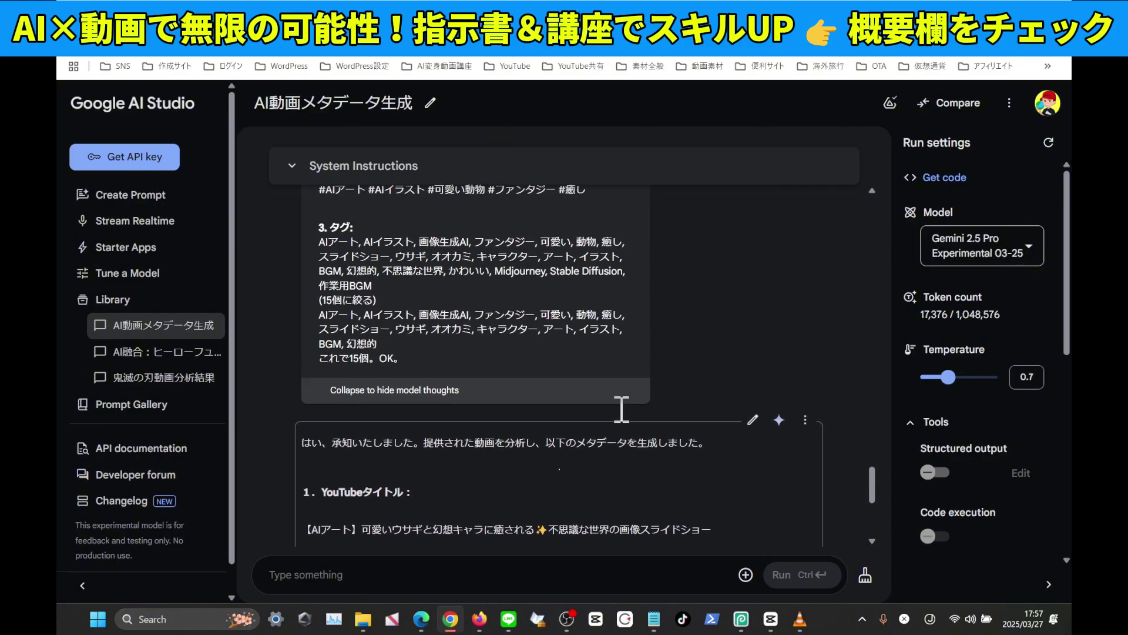
scroll(541, 392, "up", 10)
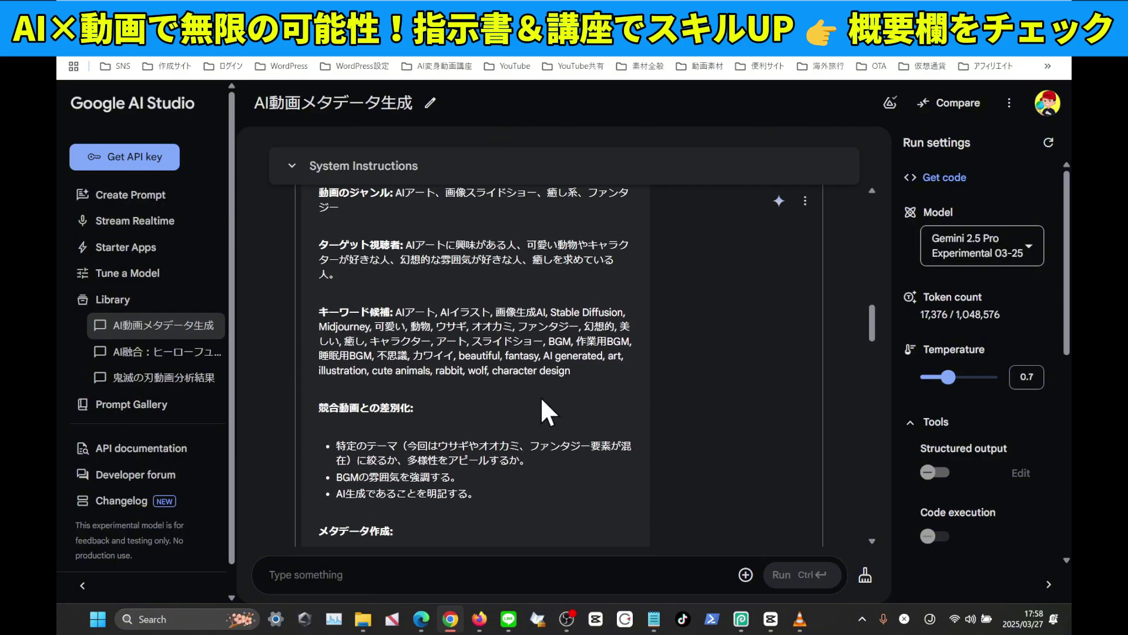
scroll(541, 396, "up", 5)
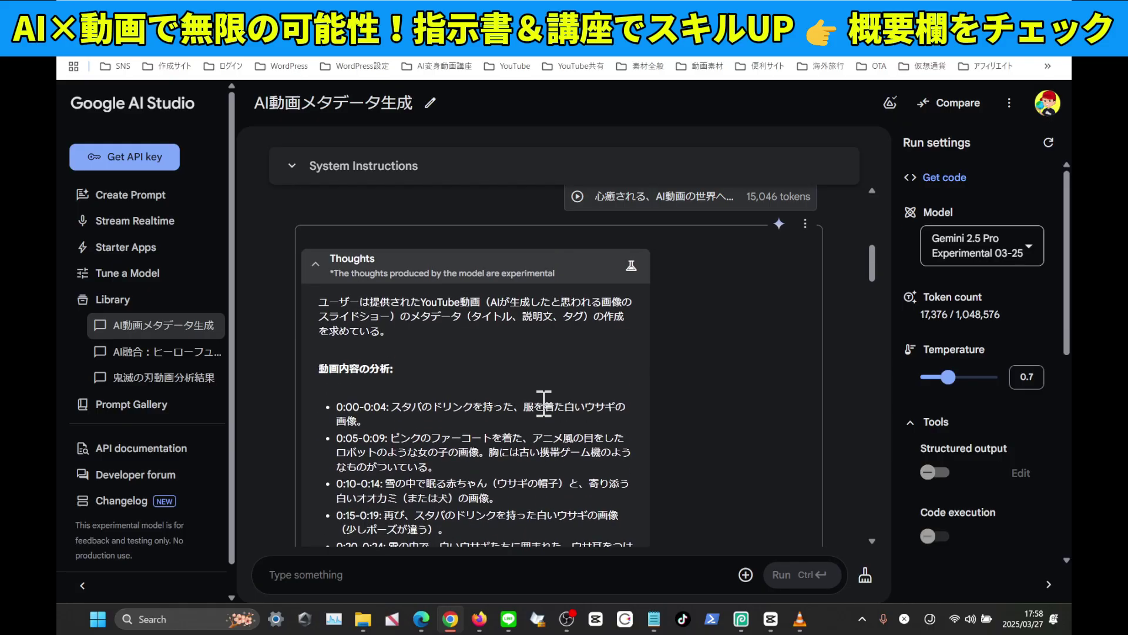
scroll(544, 404, "up", 2)
scroll(549, 403, "down", 3)
scroll(552, 403, "down", 10)
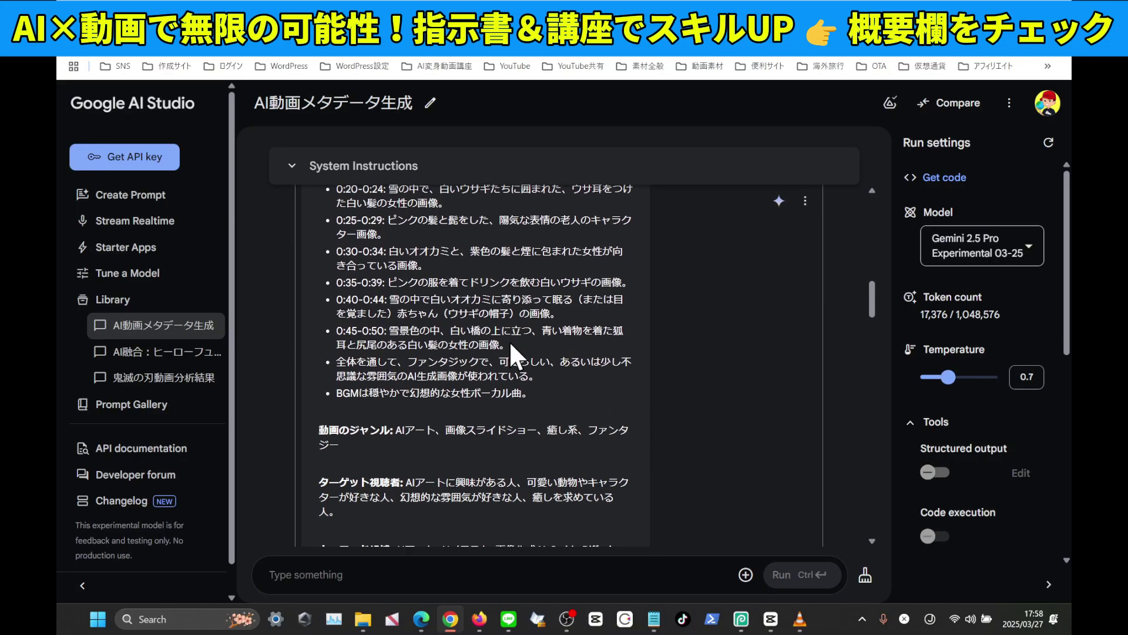
scroll(510, 341, "down", 5)
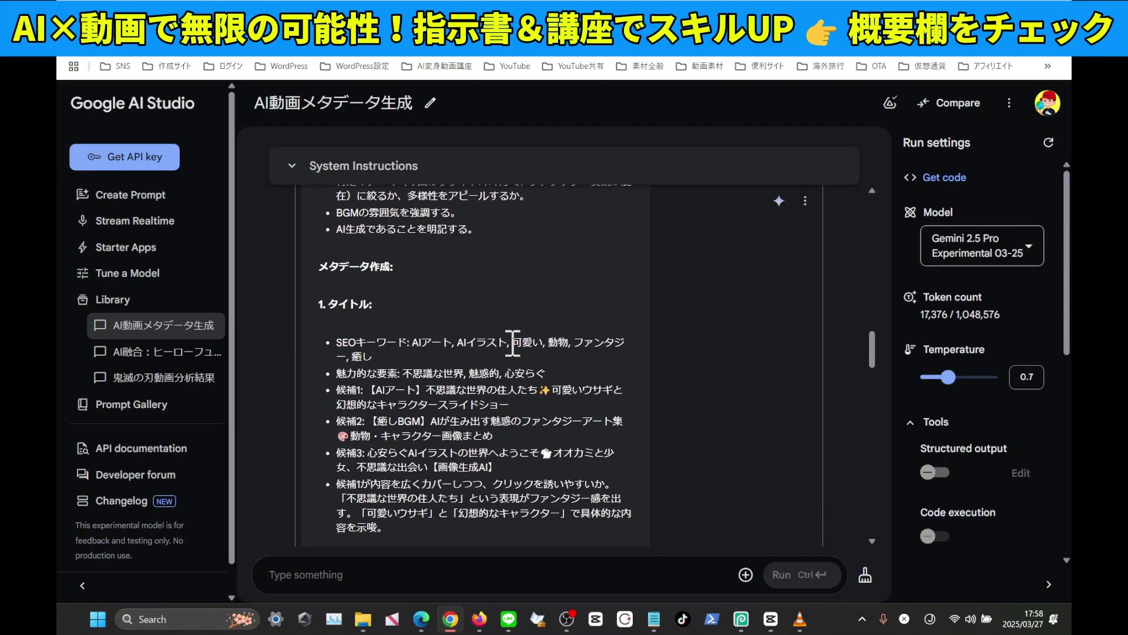
Reread the genre, target audience and keyword reasoning in the thoughts, and return to the final metadata at the end of the response
scroll(512, 342, "up", 5)
scroll(513, 343, "up", 2)
scroll(509, 340, "down", 1)
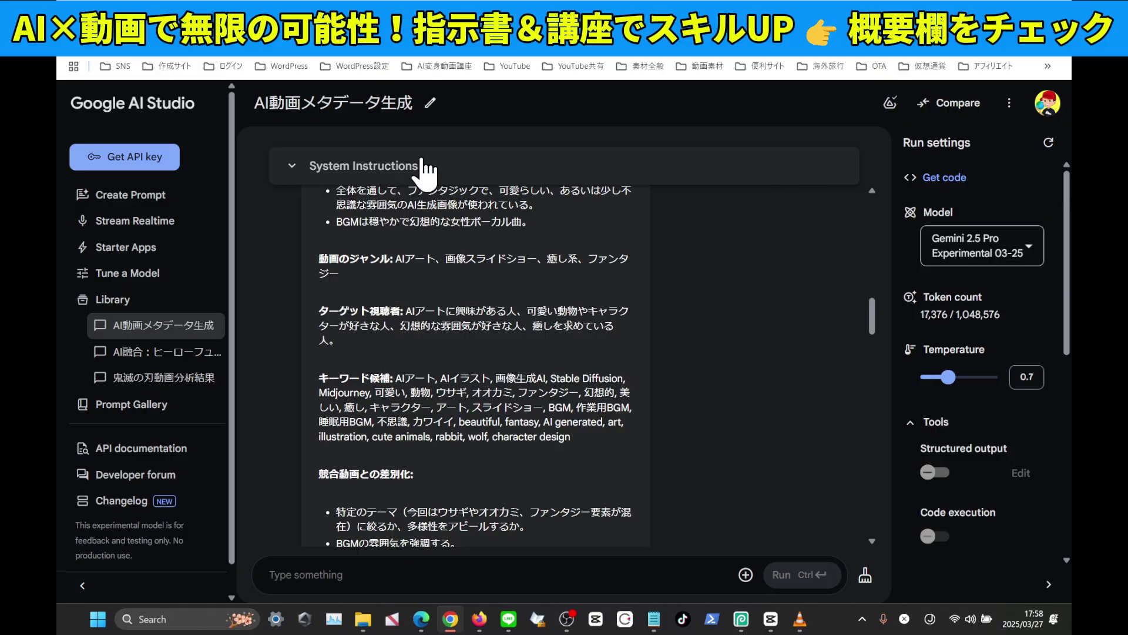
left_click(400, 167)
left_click(401, 167)
scroll(486, 288, "down", 10)
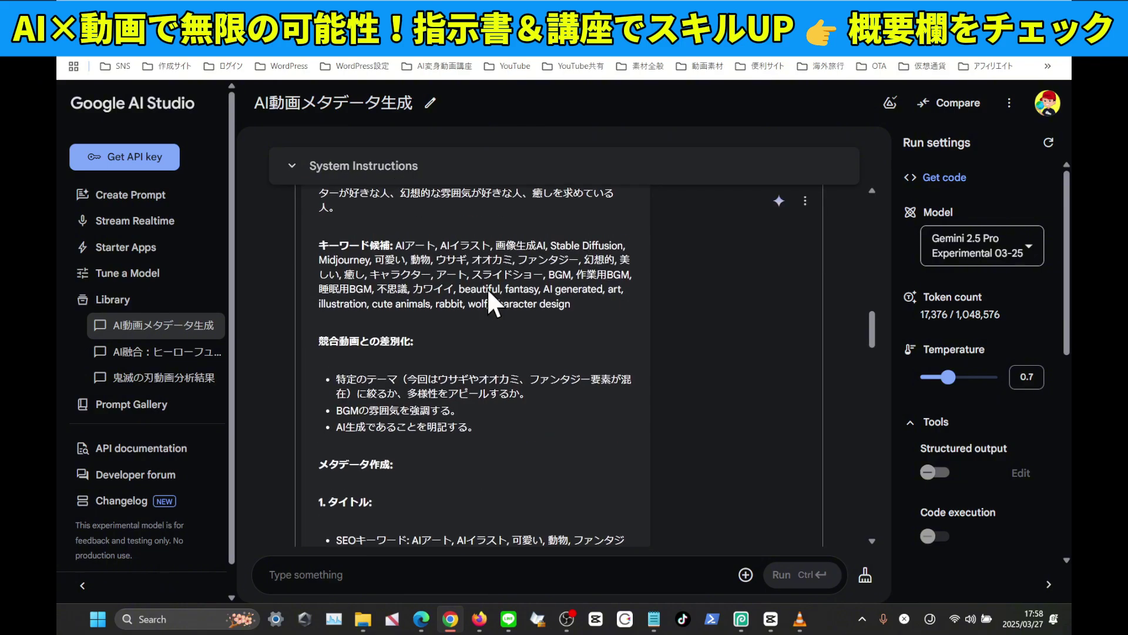
scroll(487, 287, "down", 15)
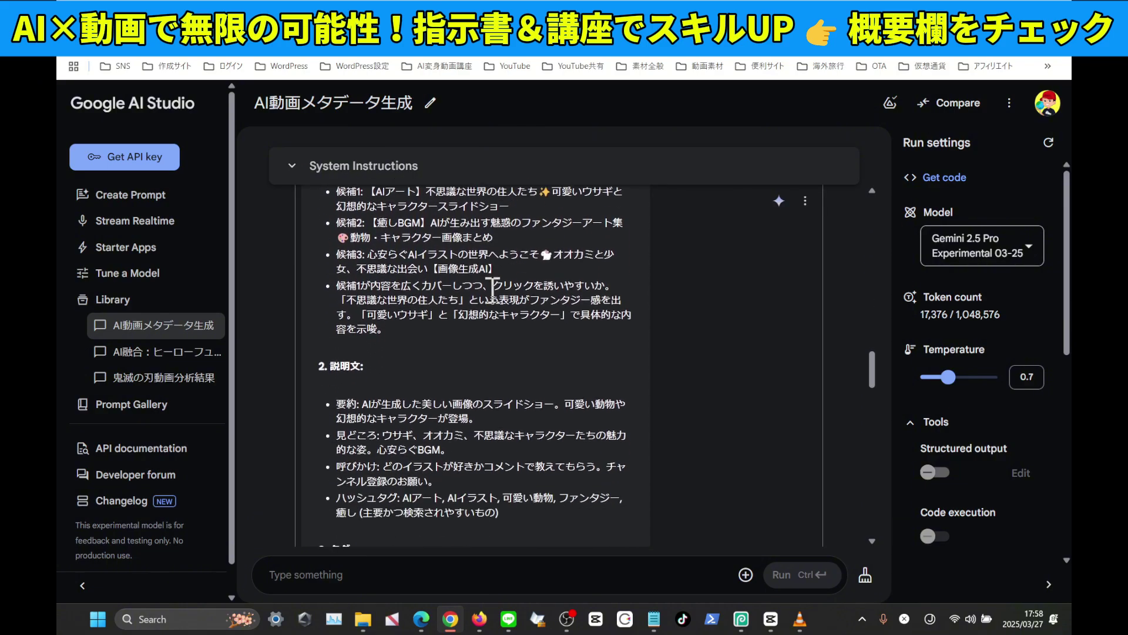
scroll(492, 295, "down", 3)
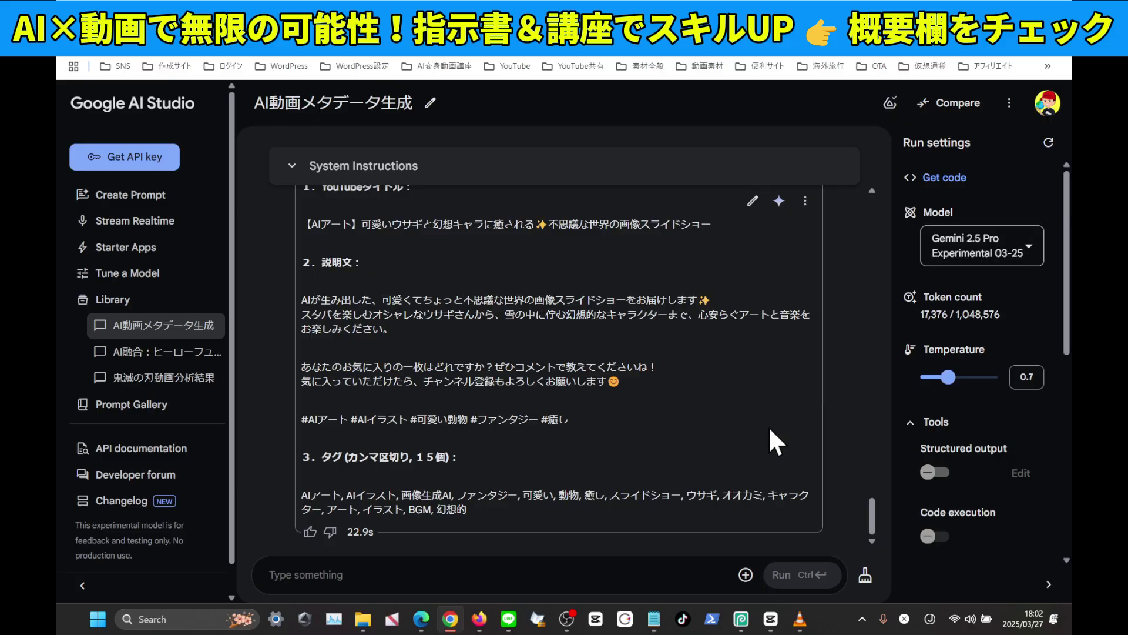
Switch to the Gemini API models documentation and examine the model overview, variants table and Gemini 2.5 Pro details
left_click(908, 43)
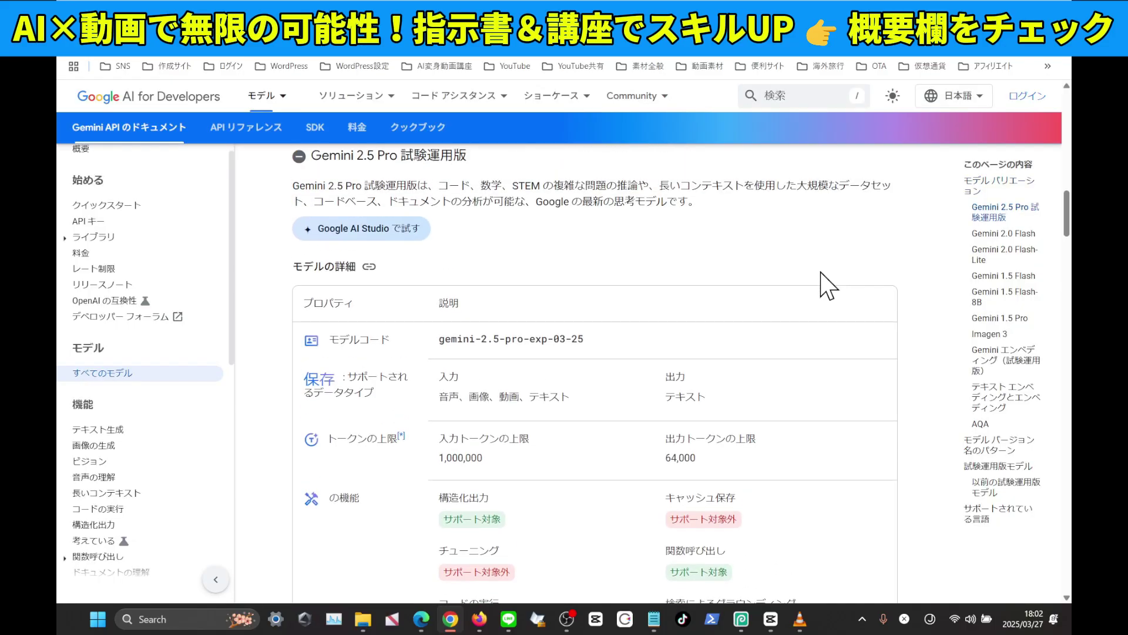
scroll(794, 346, "up", 15)
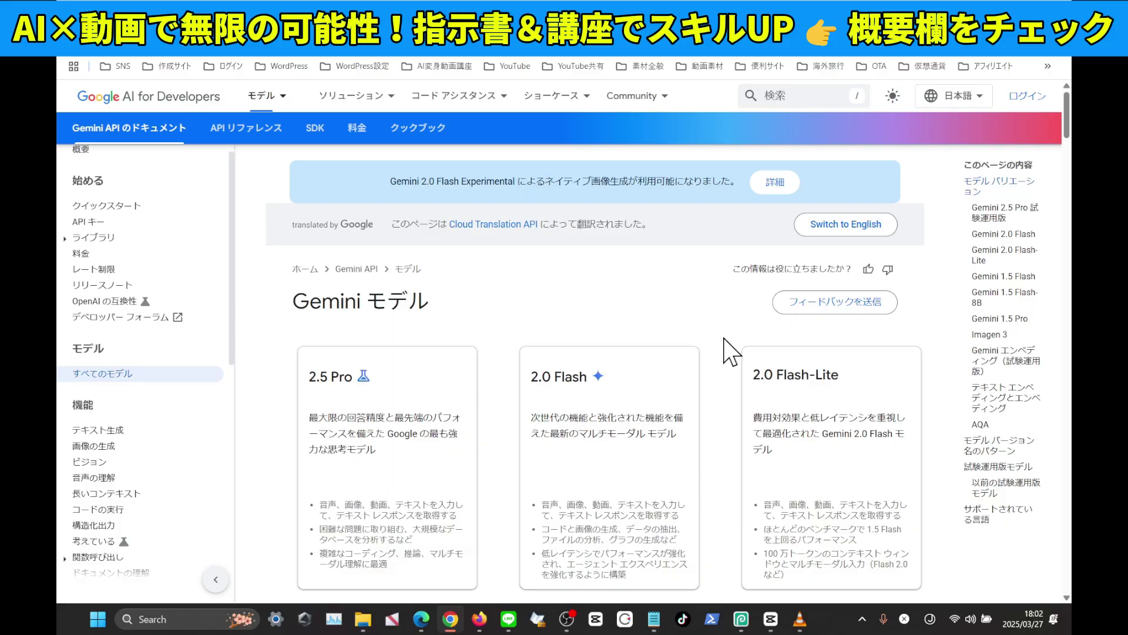
scroll(517, 341, "down", 15)
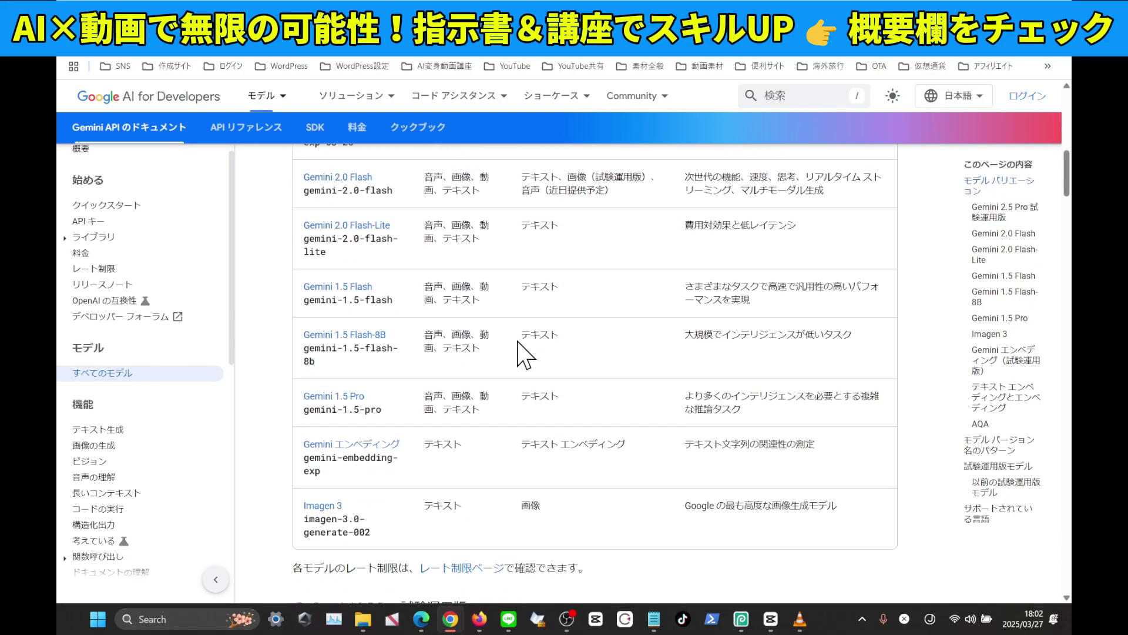
scroll(532, 359, "down", 4)
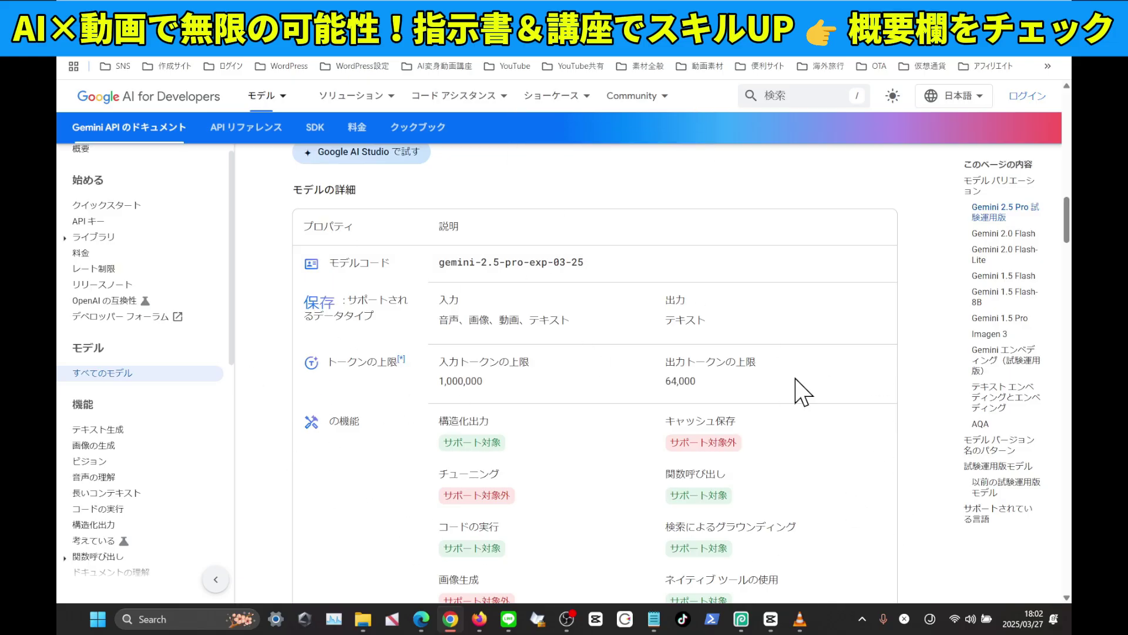
Highlight the output token limit and the supported output data type in the Gemini 2.5 Pro details table
left_click_drag(664, 380, 700, 382)
left_click(752, 395)
left_click_drag(663, 361, 711, 392)
left_click(717, 395)
left_click_drag(664, 362, 723, 403)
left_click(721, 403)
left_click_drag(664, 294, 722, 333)
left_click(722, 333)
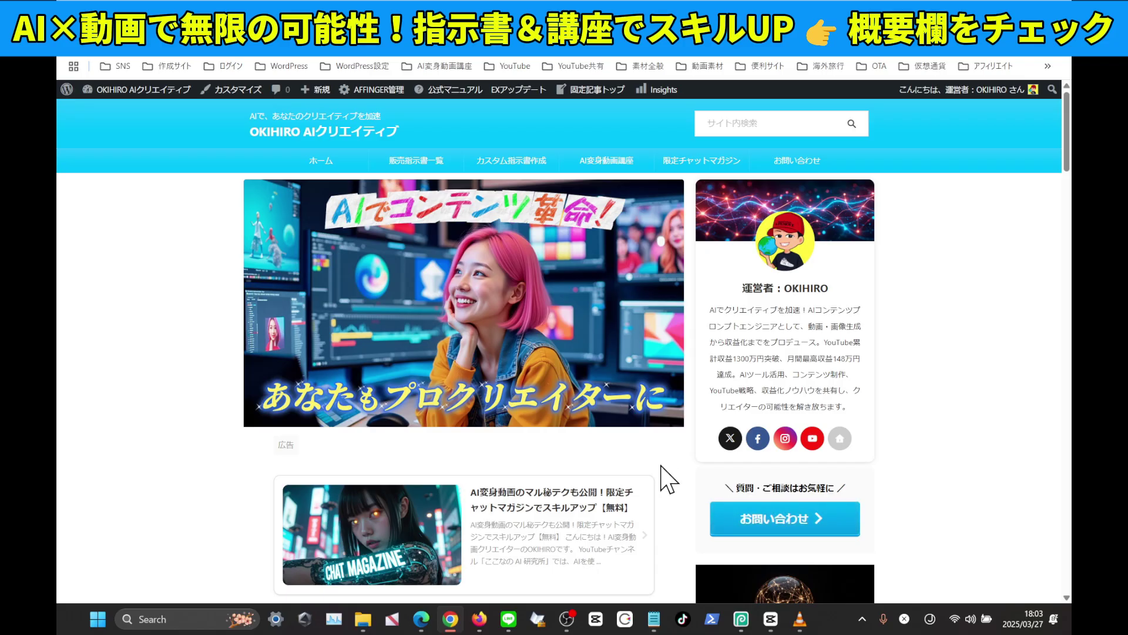
Browse the AI creative website's homepage from the chat magazine and course banners down to the latest articles
scroll(666, 479, "down", 1)
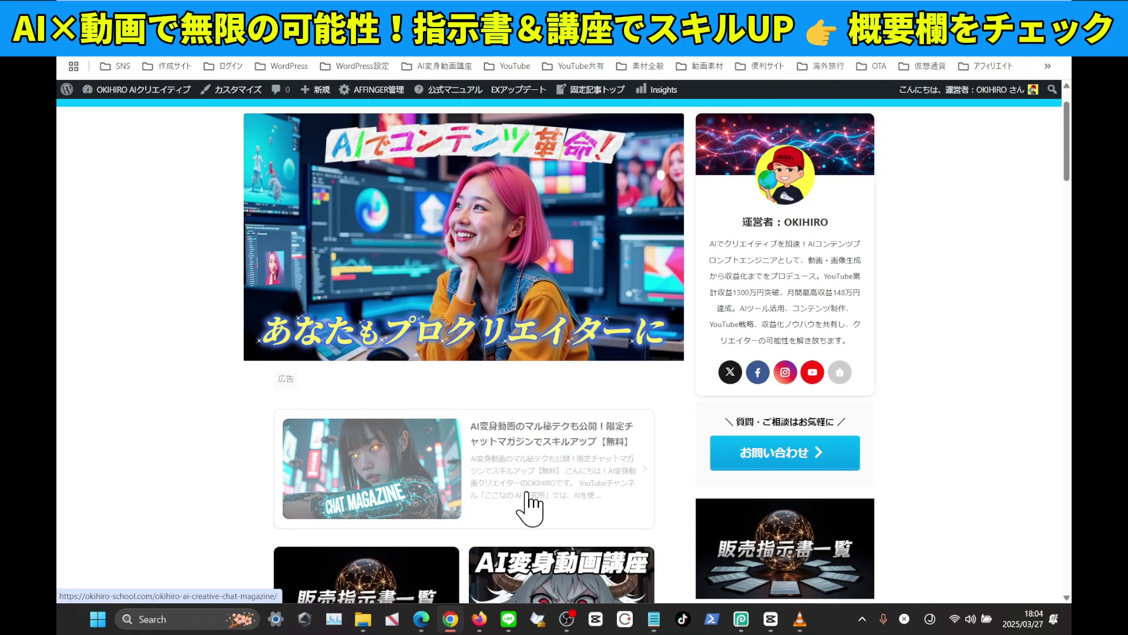
left_click(595, 528)
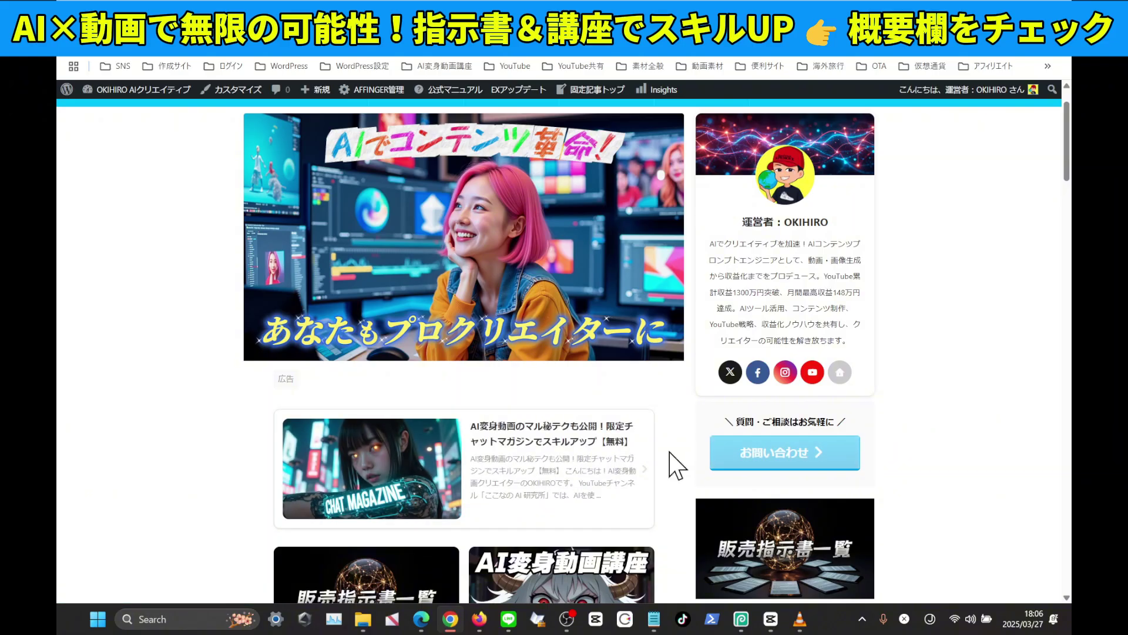
scroll(676, 470, "down", 3)
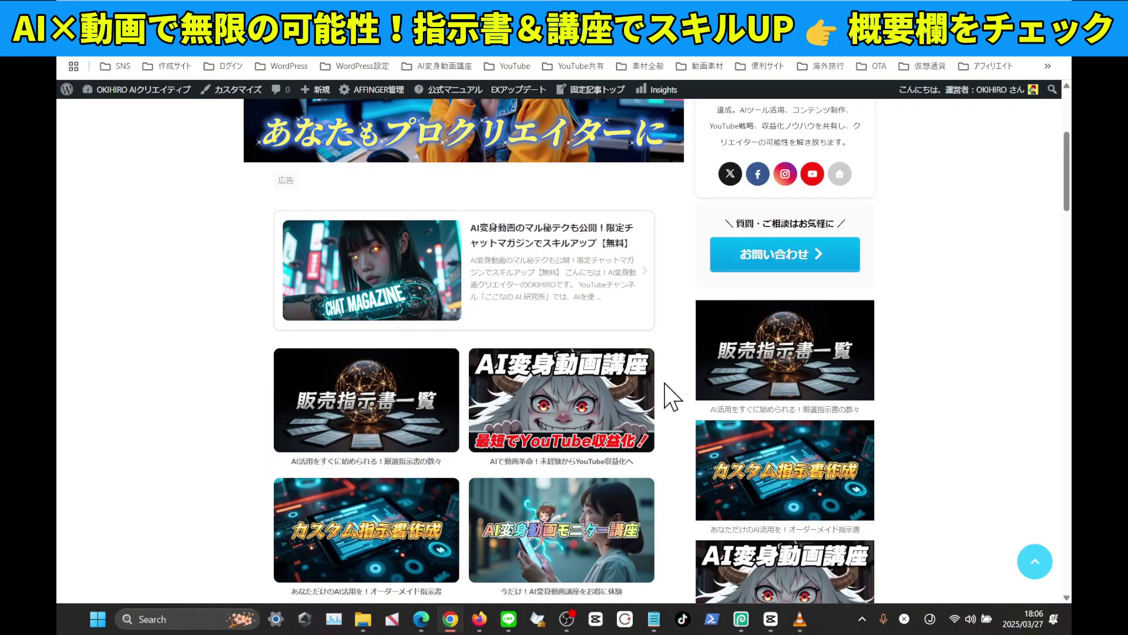
scroll(672, 394, "down", 1)
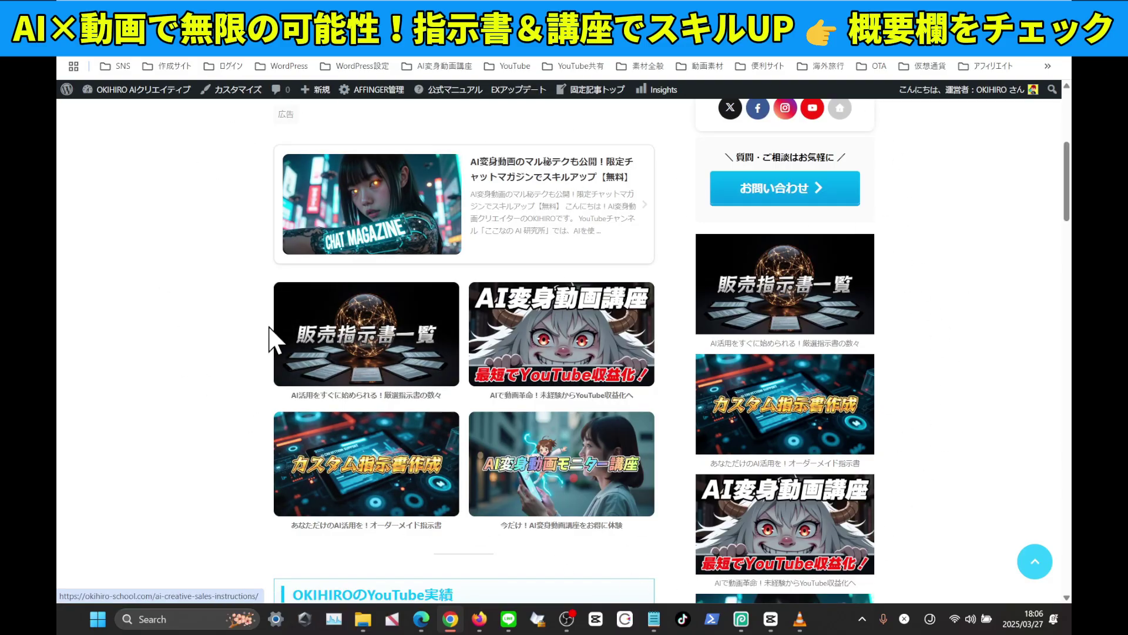
scroll(457, 523, "down", 1)
scroll(457, 523, "down", 15)
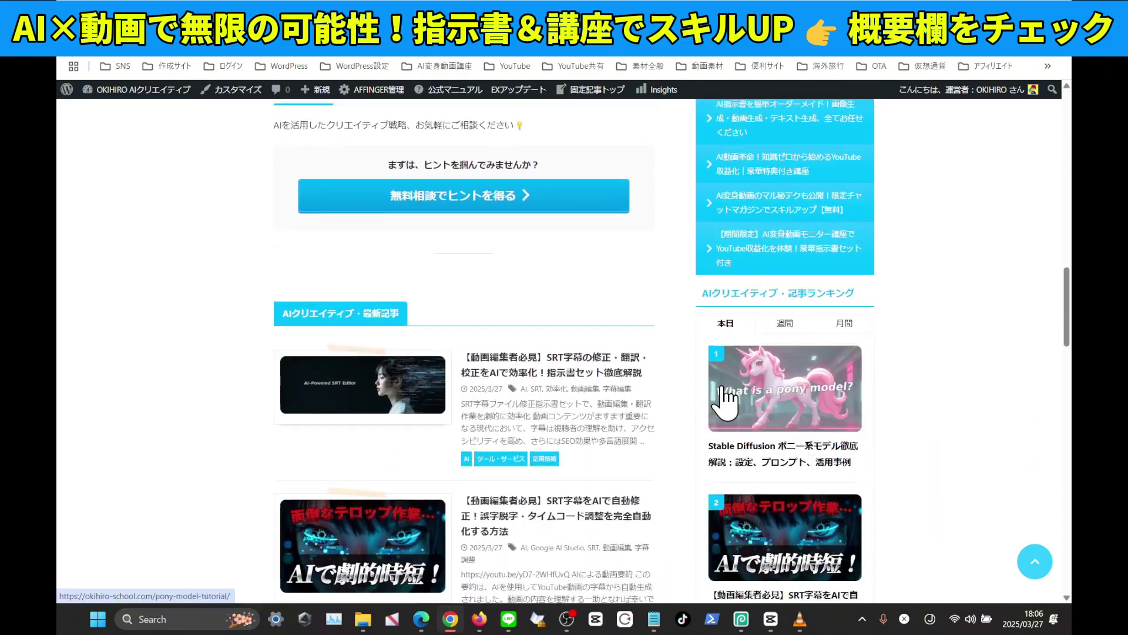